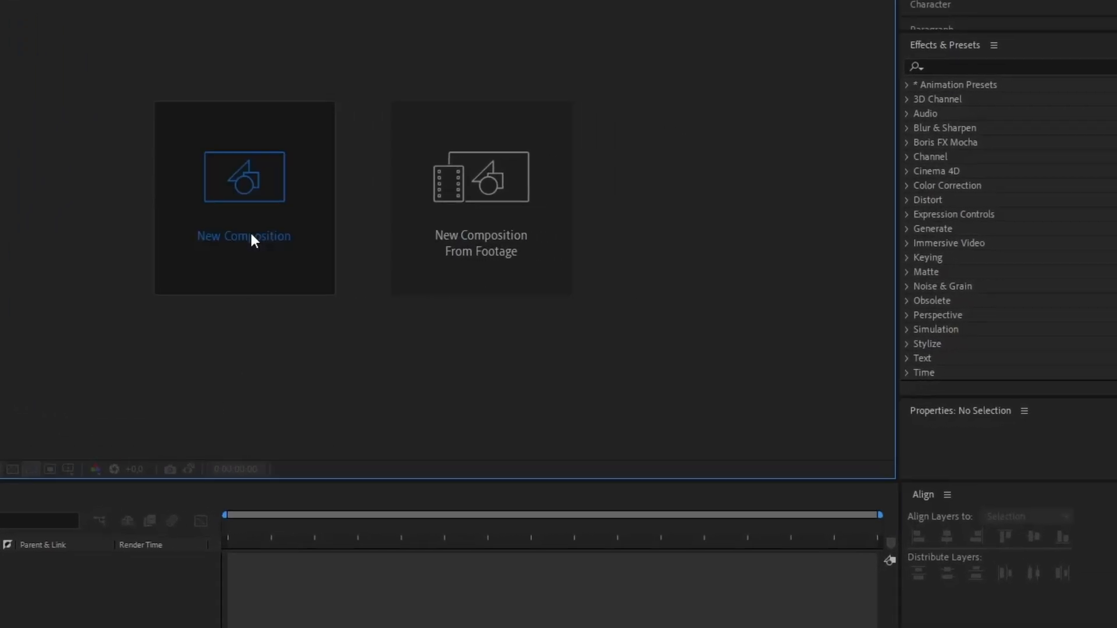
Step: Create a new 1920 x 1080 composition named Screenshot
{"action": "left_click", "coordinate": [301, 241]}
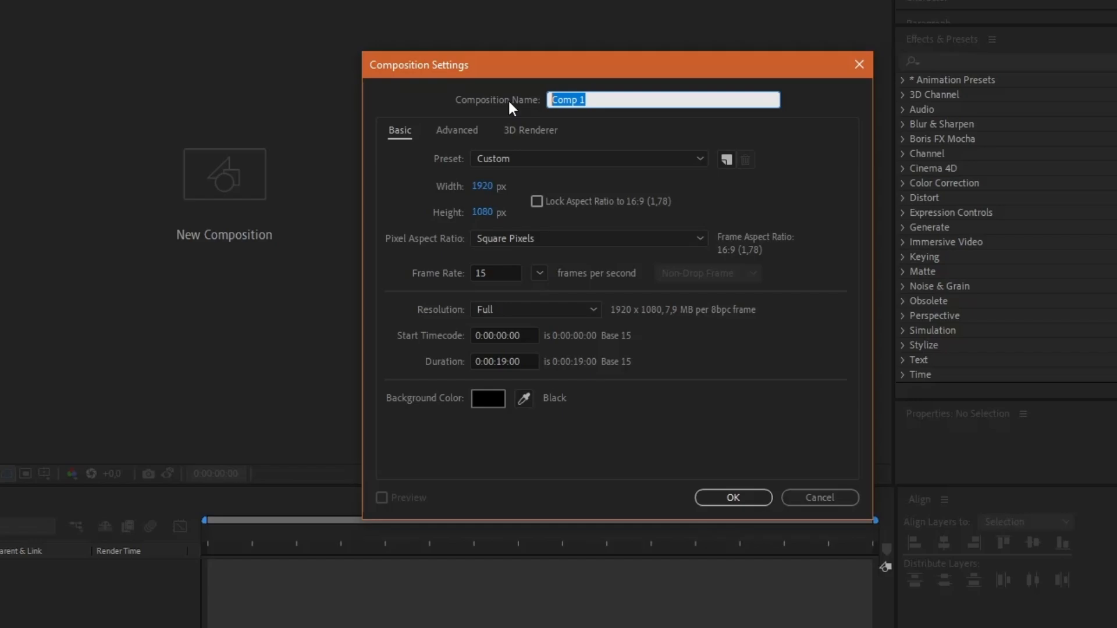
{"action": "type", "text": "Screenshot"}
{"action": "left_click", "coordinate": [739, 502]}
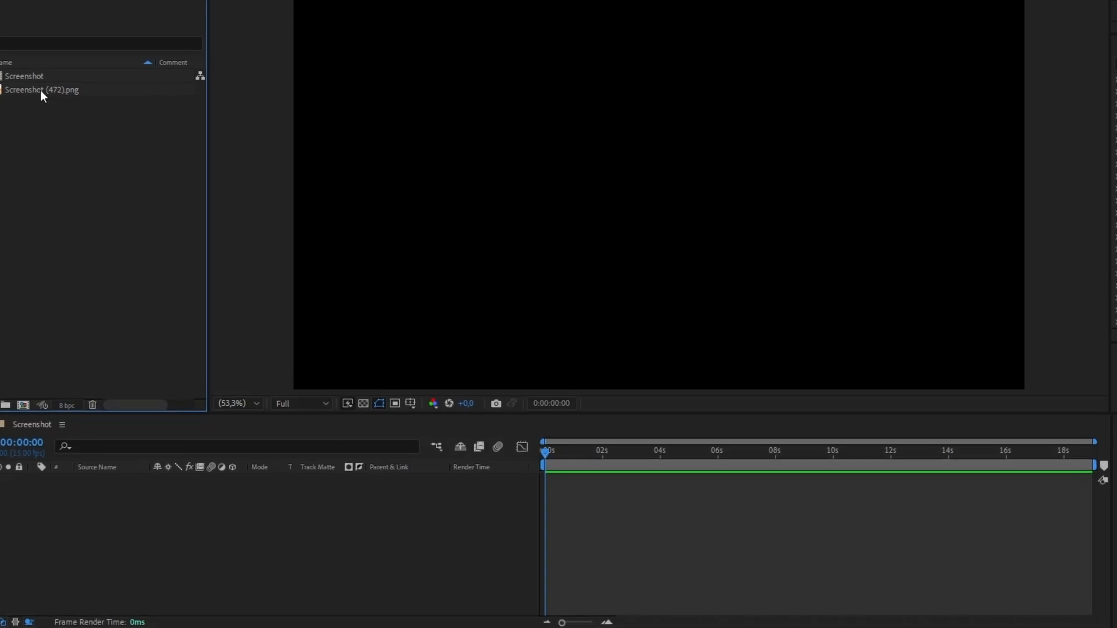
Step: Add Screenshot (472).png to the composition as a layer and scale it to 149%
{"action": "left_click_drag", "start_coordinate": [40, 90], "coordinate": [135, 534]}
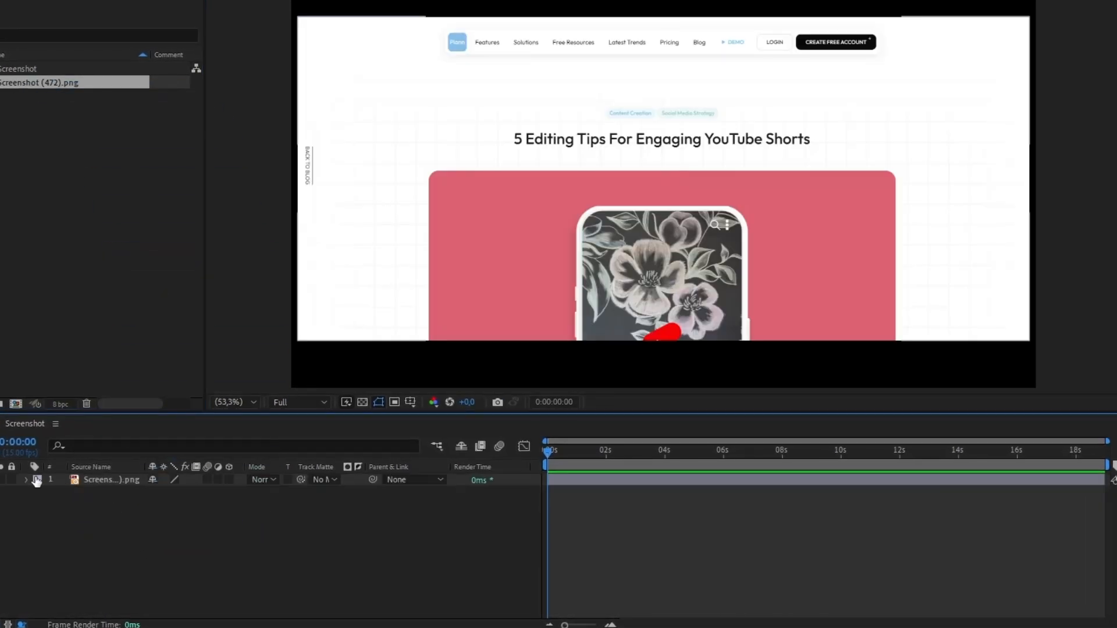
{"action": "left_click", "coordinate": [26, 481]}
{"action": "left_click", "coordinate": [40, 493]}
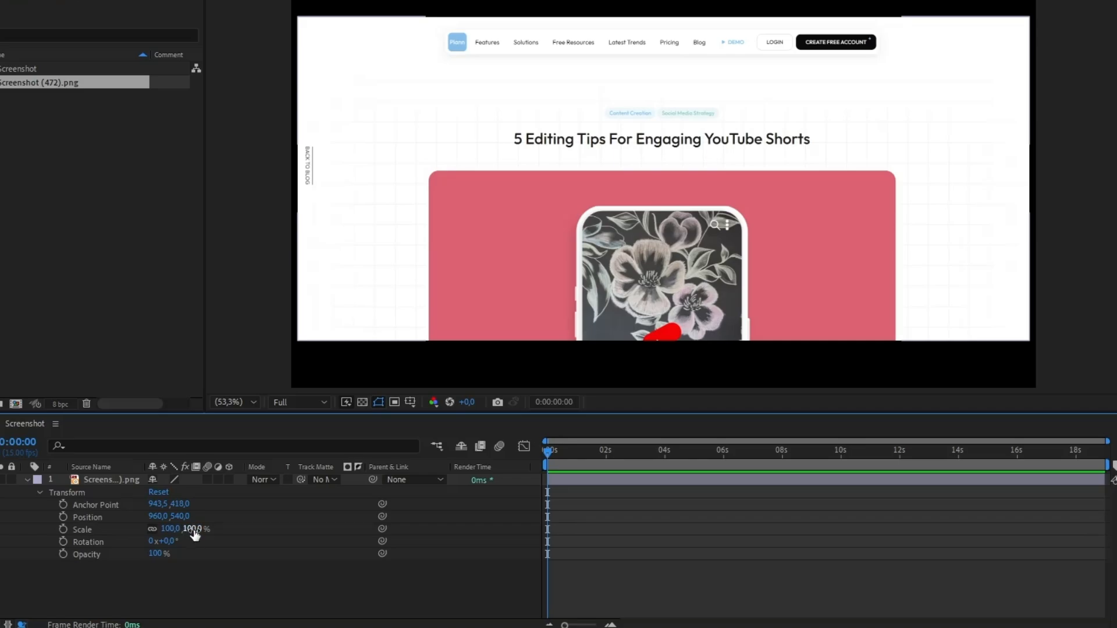
{"action": "left_click_drag", "start_coordinate": [196, 530], "coordinate": [225, 530]}
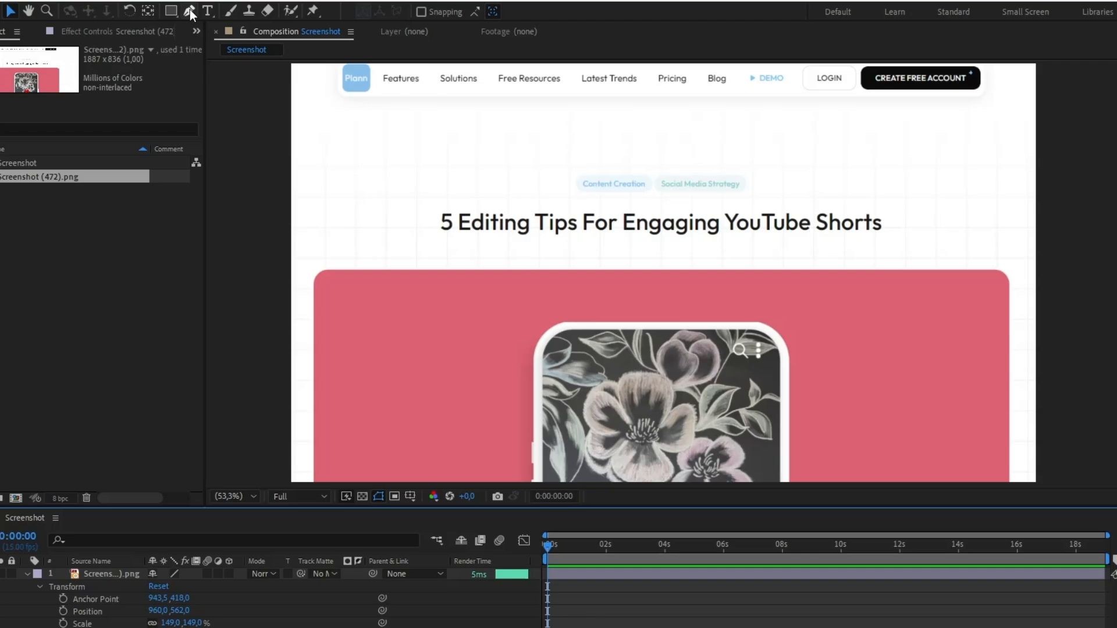
Step: Draw a straight Pen tool line across the article title with a 100 px stroke coloured FFAE00
{"action": "left_click", "coordinate": [190, 9]}
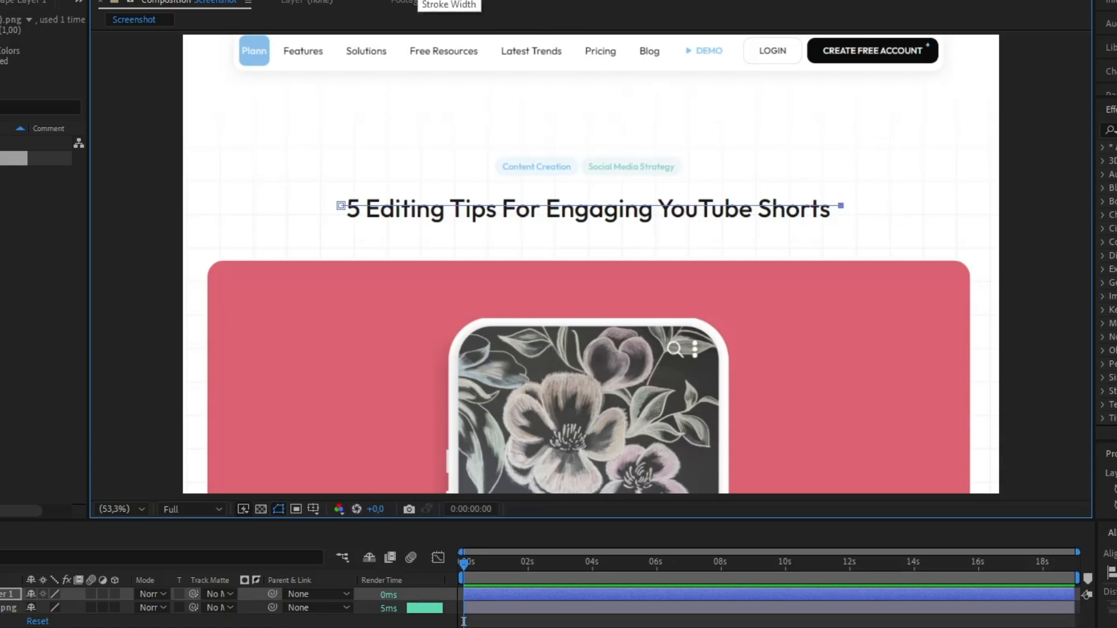
{"action": "mouse_move", "coordinate": [418, 15]}
{"action": "left_mouse_down"}
{"action": "mouse_move", "coordinate": [498, 34]}
{"action": "mouse_move", "coordinate": [410, 25]}
{"action": "left_mouse_up"}
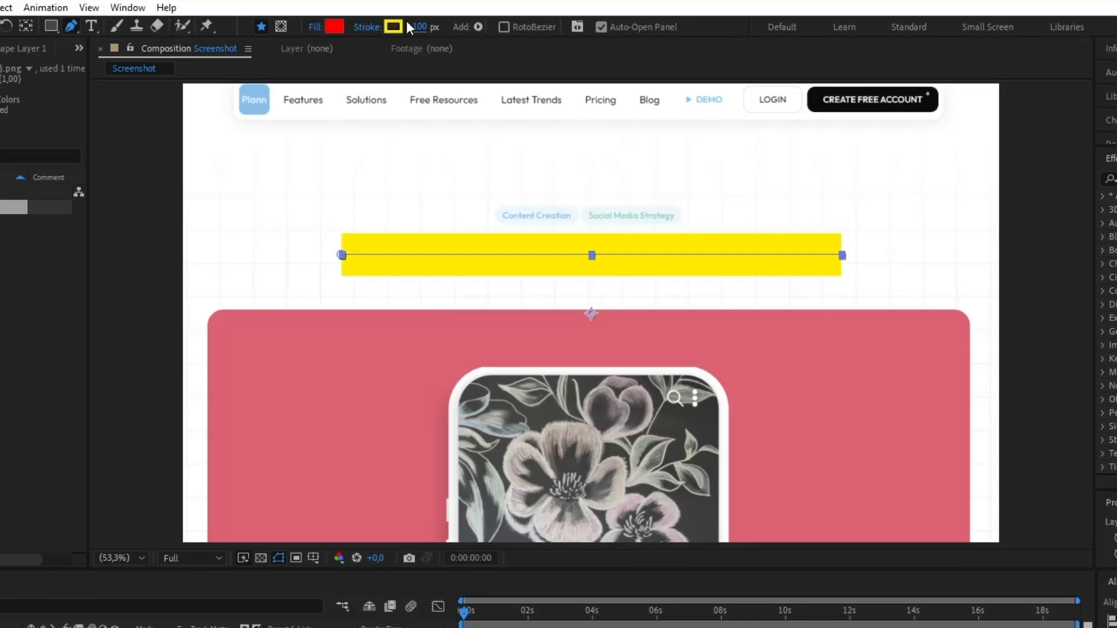
{"action": "left_click", "coordinate": [391, 27]}
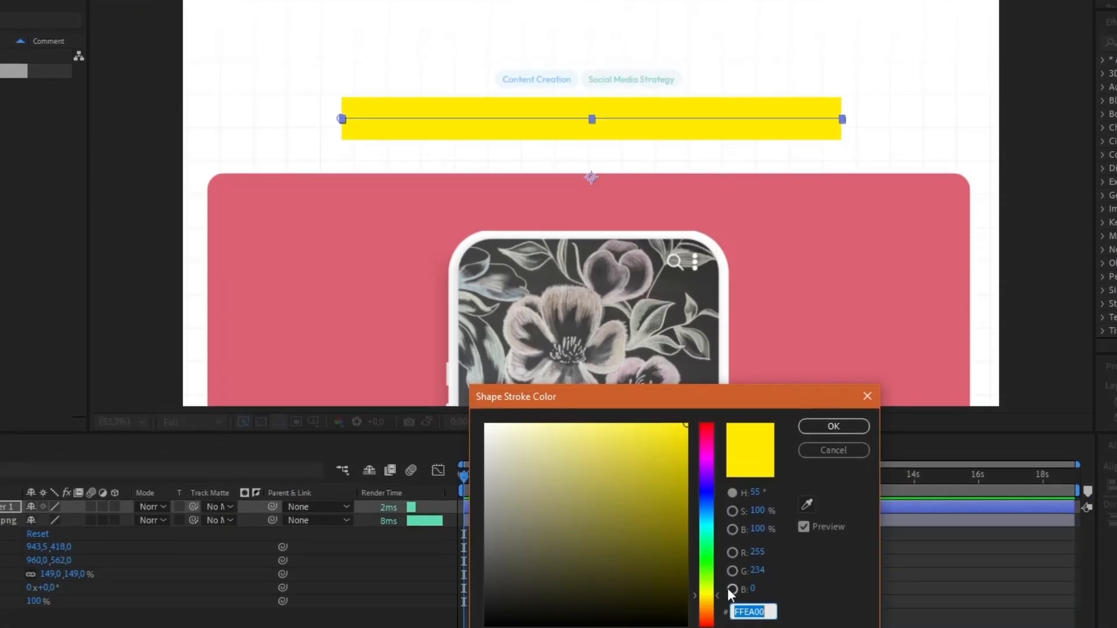
{"action": "left_click_drag", "start_coordinate": [706, 585], "coordinate": [706, 585]}
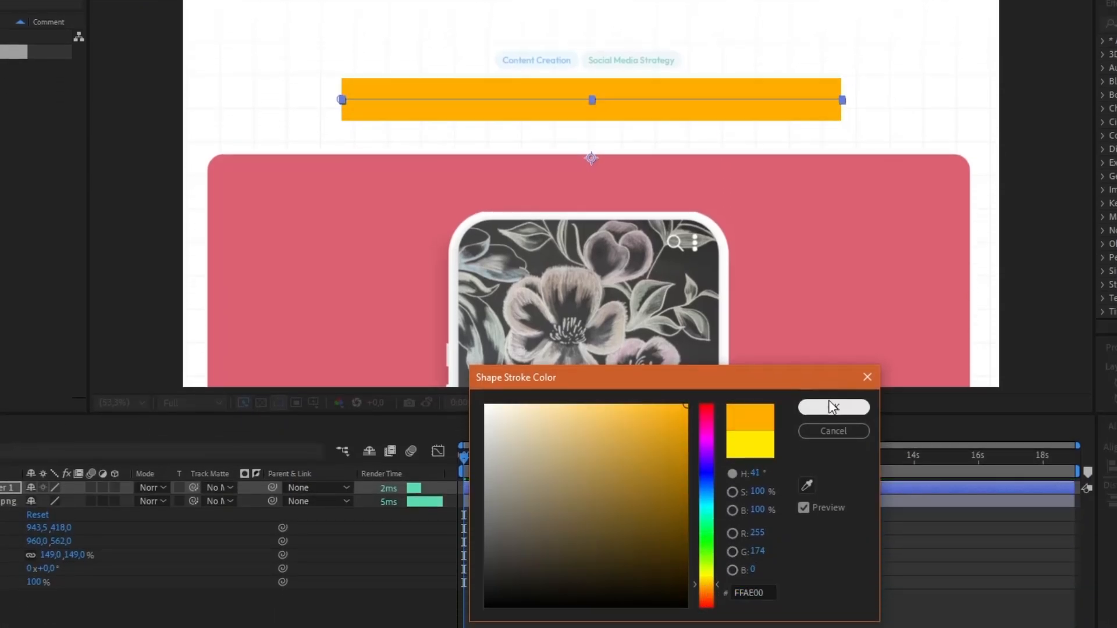
{"action": "left_click", "coordinate": [833, 440]}
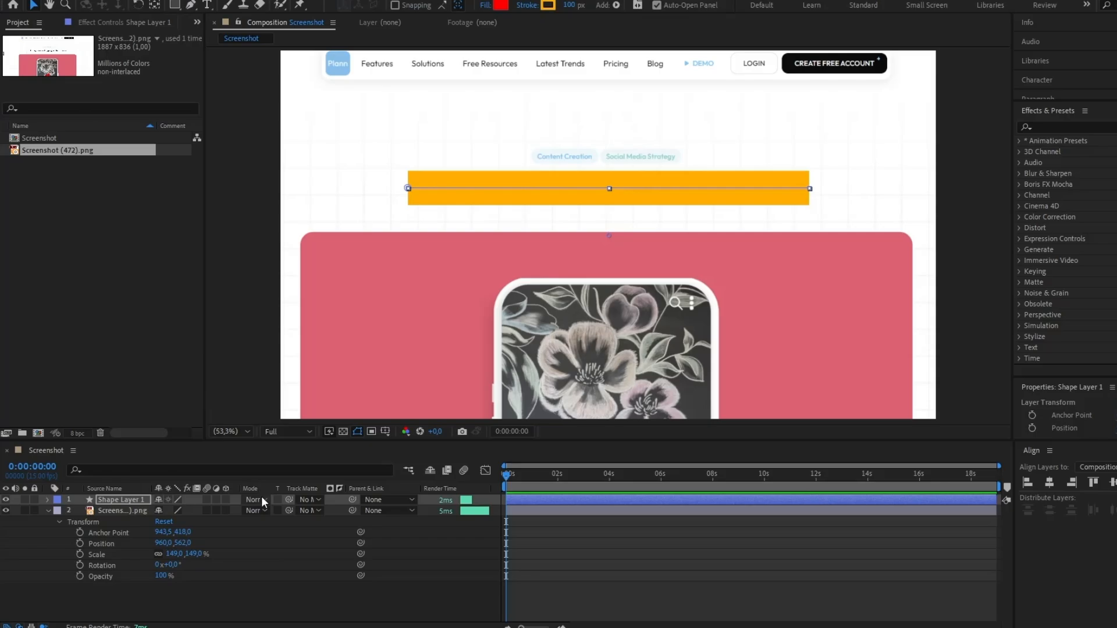
Step: Try the Linear Light and Vivid Light blending modes on the highlight line's layer
{"action": "left_click", "coordinate": [262, 498]}
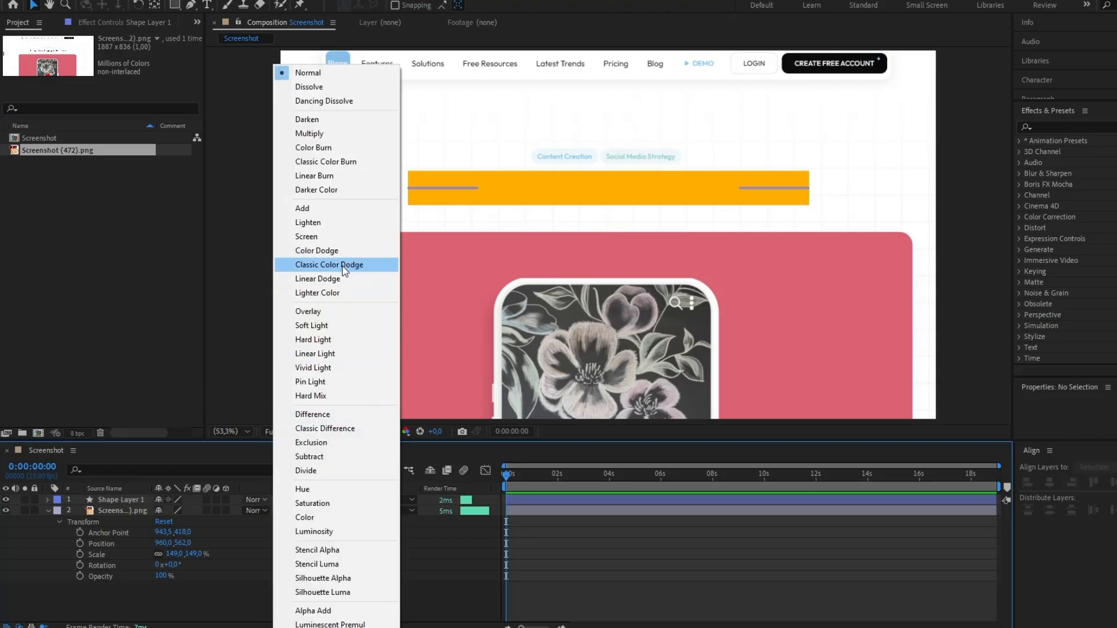
{"action": "left_click", "coordinate": [344, 265]}
{"action": "left_click", "coordinate": [256, 499]}
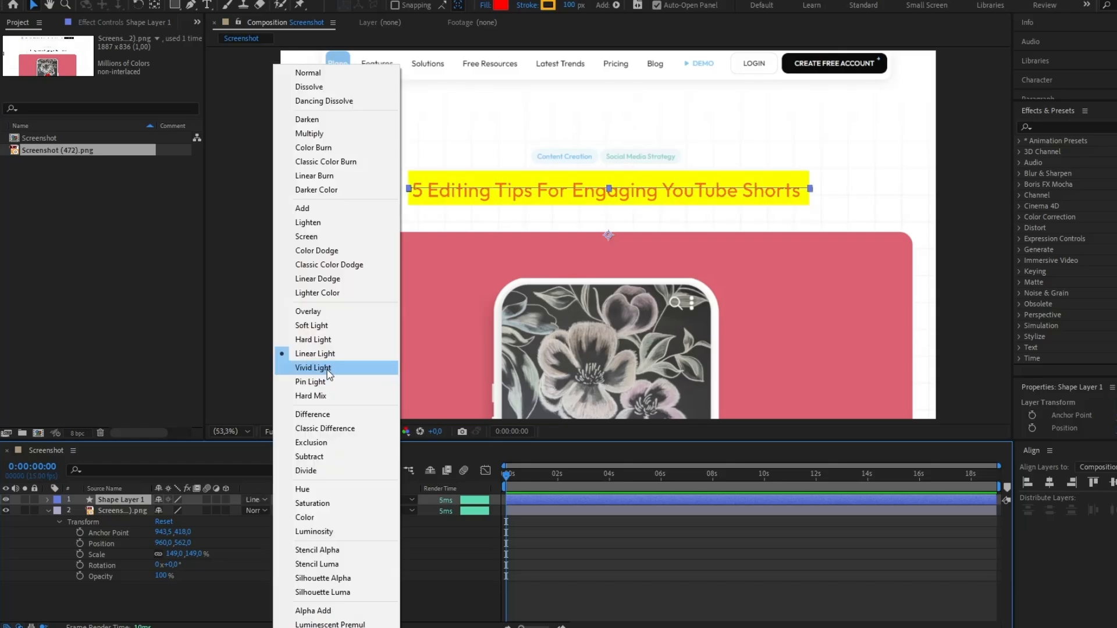
{"action": "left_click", "coordinate": [330, 368]}
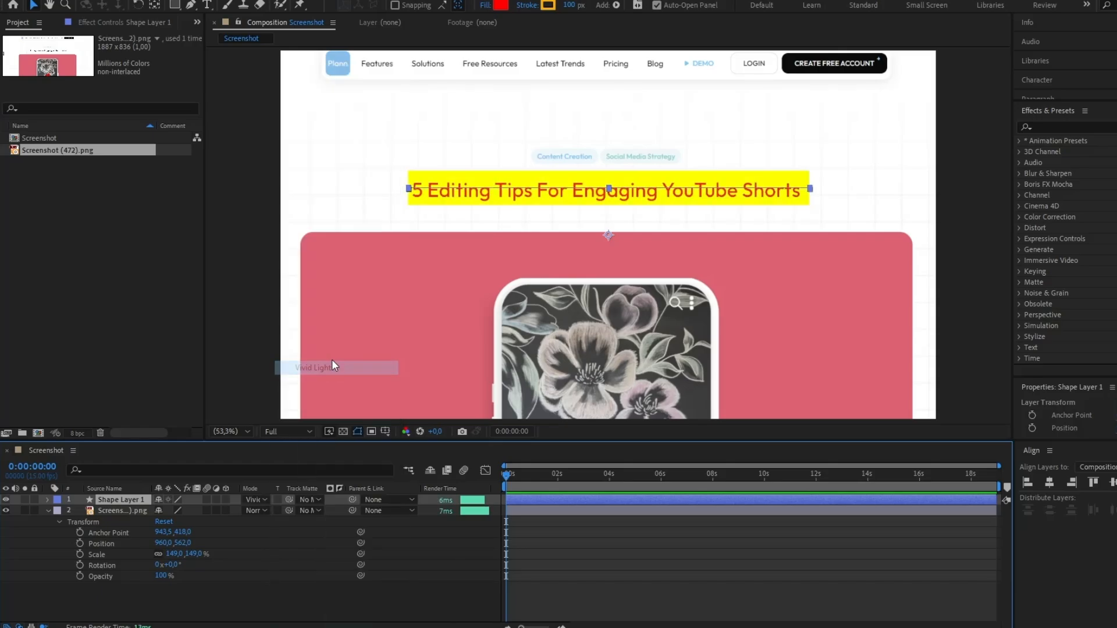
Step: Set the highlight line layer's blending mode to Linear Burn
{"action": "left_click", "coordinate": [261, 499]}
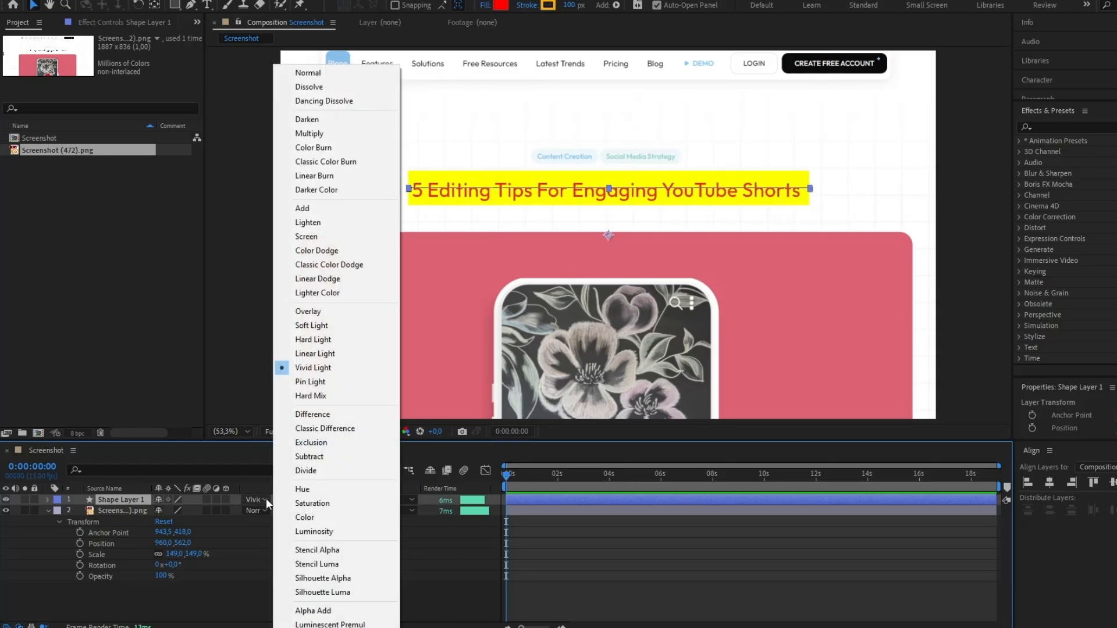
{"action": "left_click", "coordinate": [314, 175]}
{"action": "left_click", "coordinate": [261, 500]}
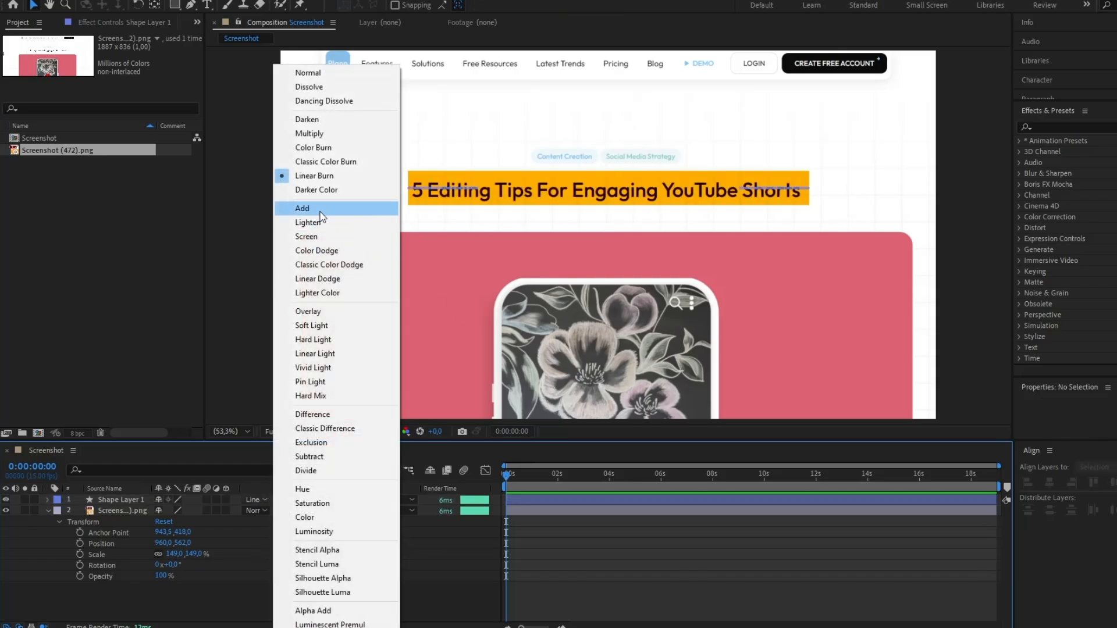
{"action": "left_click", "coordinate": [325, 181]}
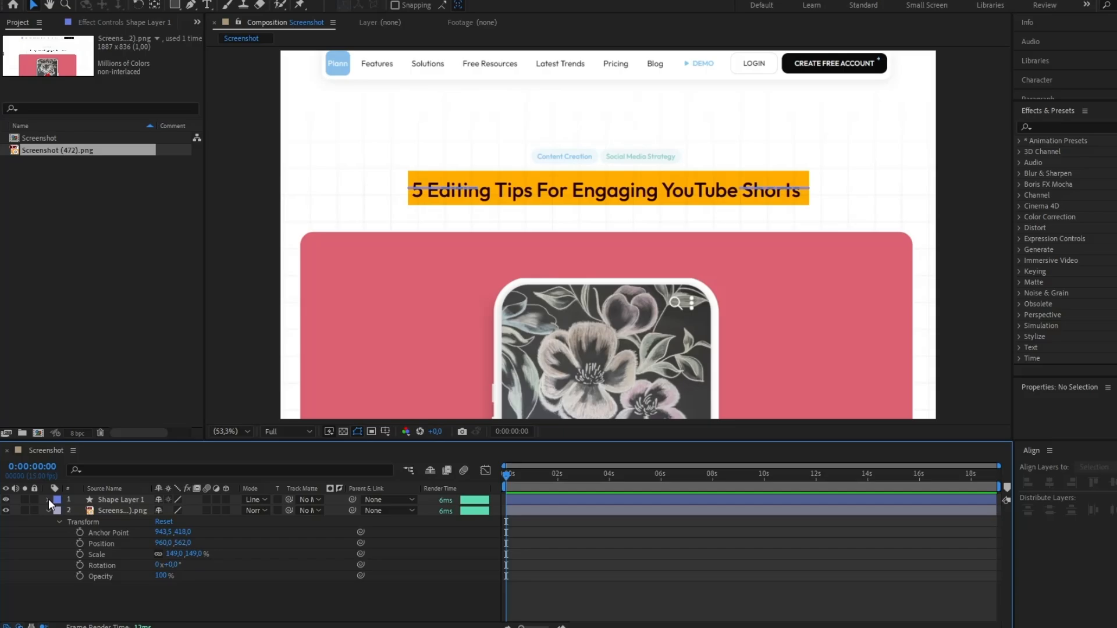
Step: Add Trim Paths to the contents of the highlight line's shape layer
{"action": "left_click", "coordinate": [48, 499]}
{"action": "left_click", "coordinate": [60, 511]}
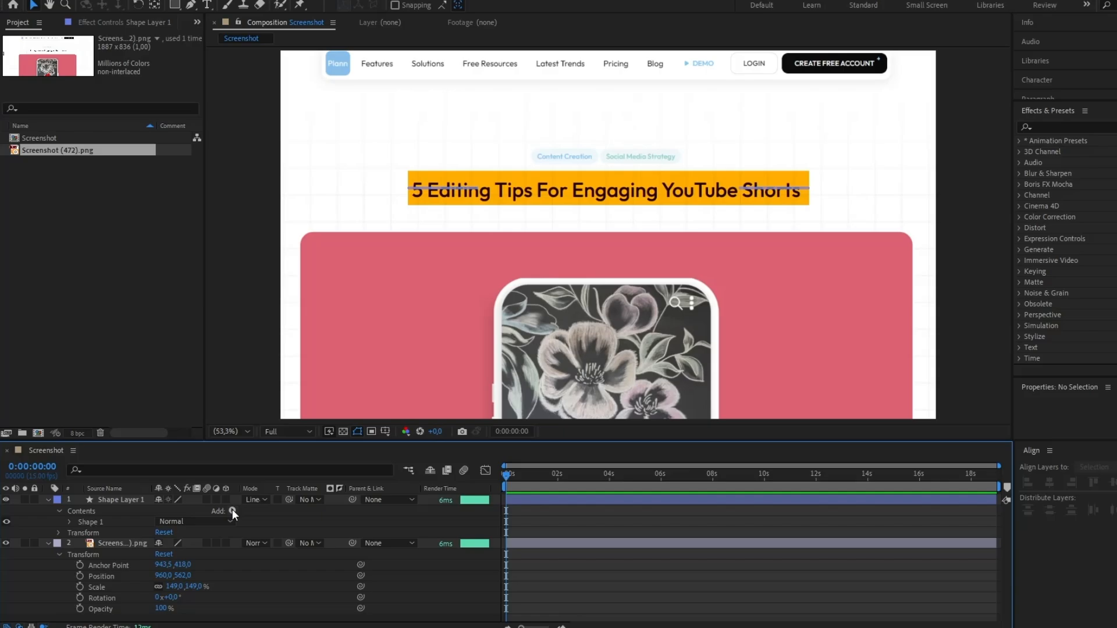
{"action": "left_click", "coordinate": [232, 511]}
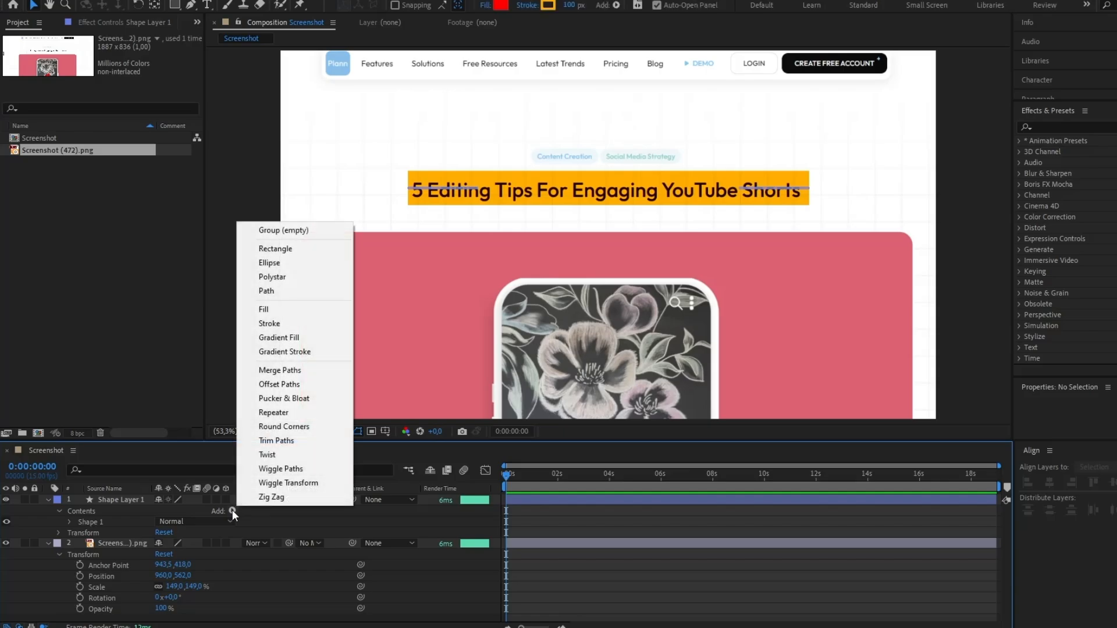
{"action": "left_click", "coordinate": [283, 445]}
Step: Keyframe the Trim Paths End value from 0% at 0 seconds to 100% at 4 seconds
{"action": "left_click", "coordinate": [71, 533]}
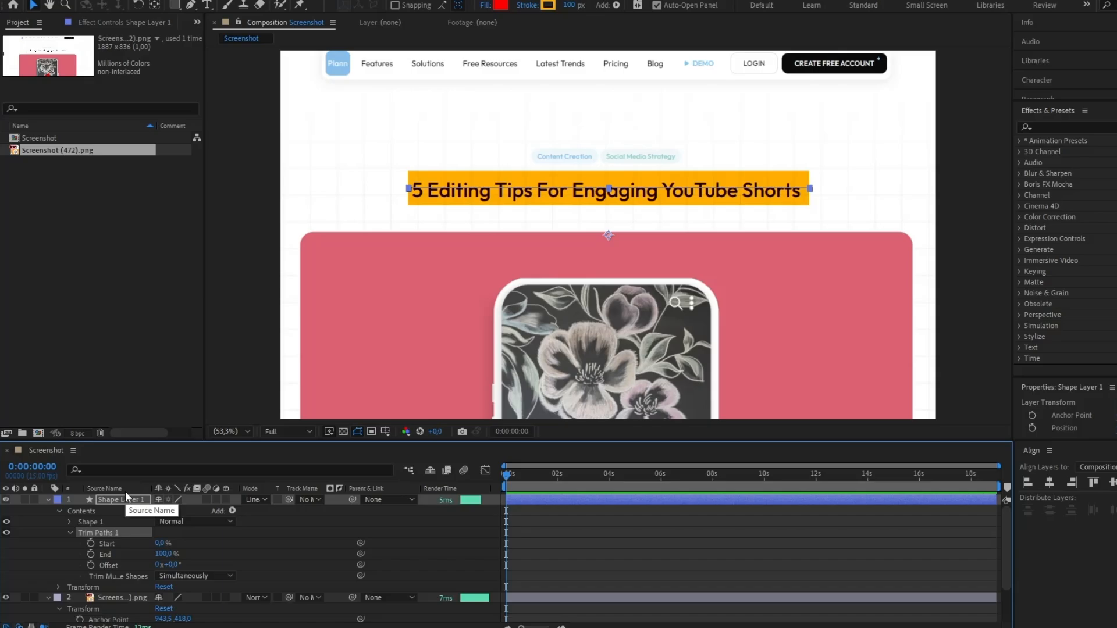
{"action": "left_click", "coordinate": [91, 555]}
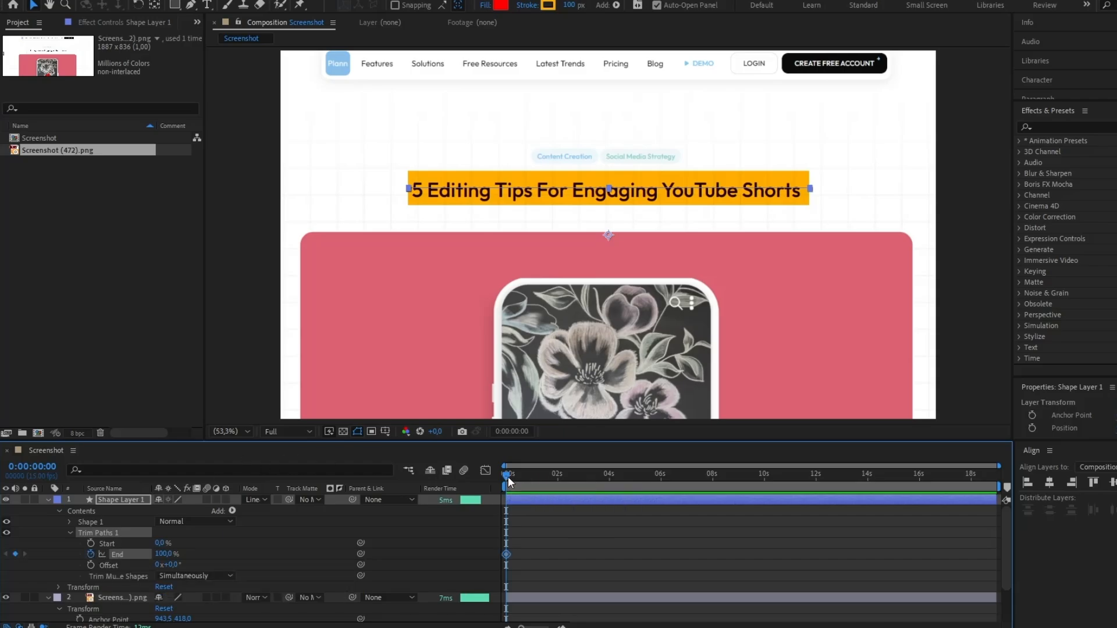
{"action": "left_click_drag", "start_coordinate": [564, 474], "coordinate": [609, 475]}
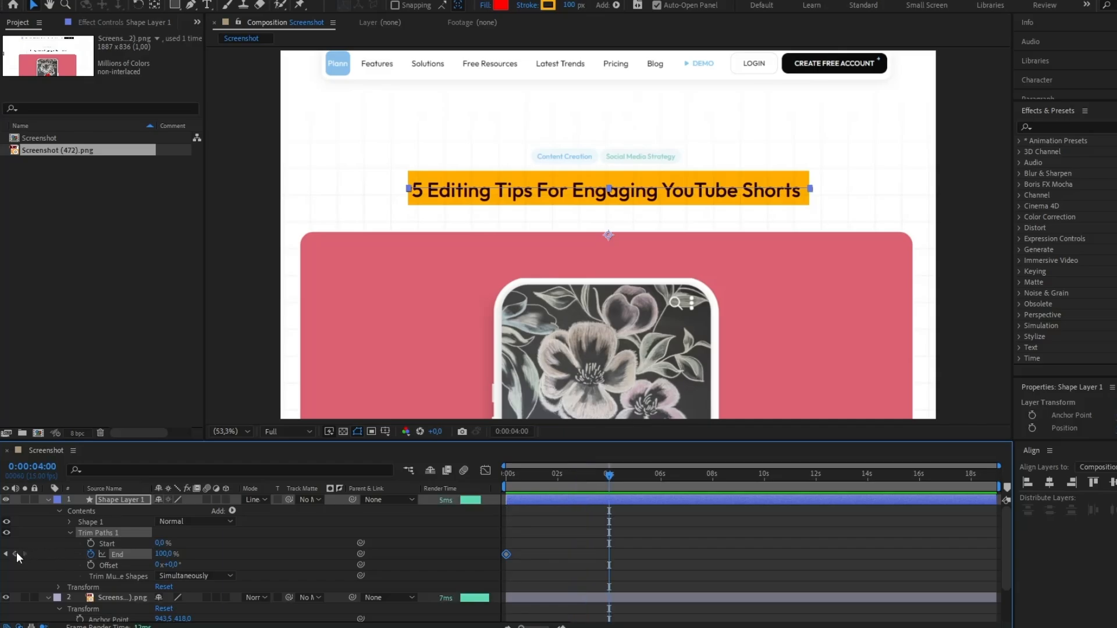
{"action": "left_click", "coordinate": [17, 553]}
{"action": "left_click", "coordinate": [644, 554]}
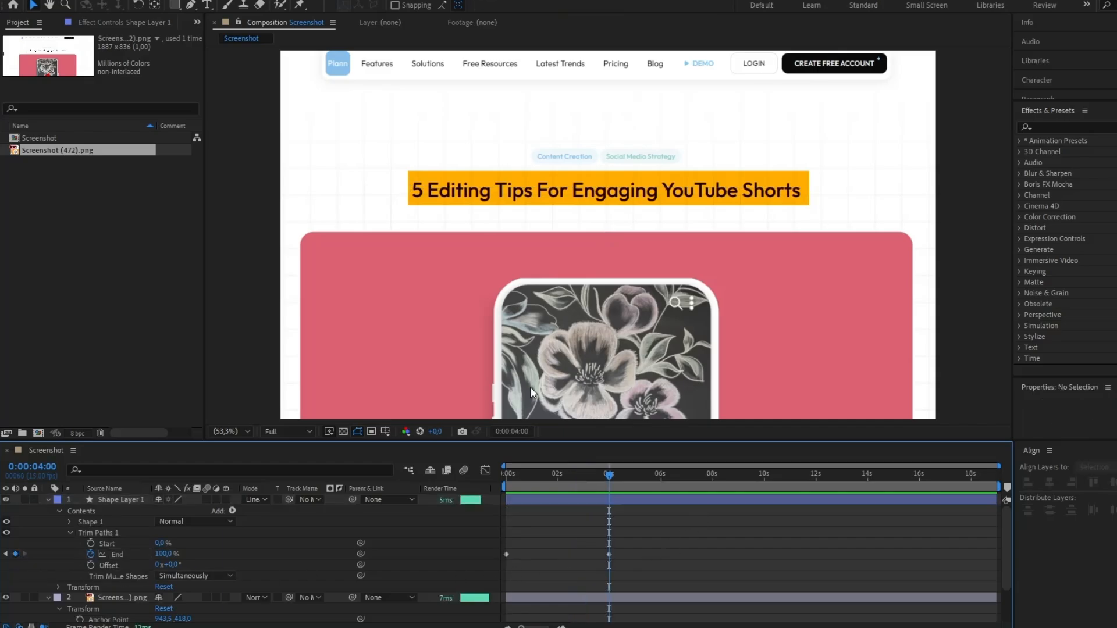
{"action": "mouse_move", "coordinate": [609, 478]}
{"action": "left_mouse_down"}
{"action": "mouse_move", "coordinate": [493, 480]}
{"action": "mouse_move", "coordinate": [505, 480]}
{"action": "left_mouse_up"}
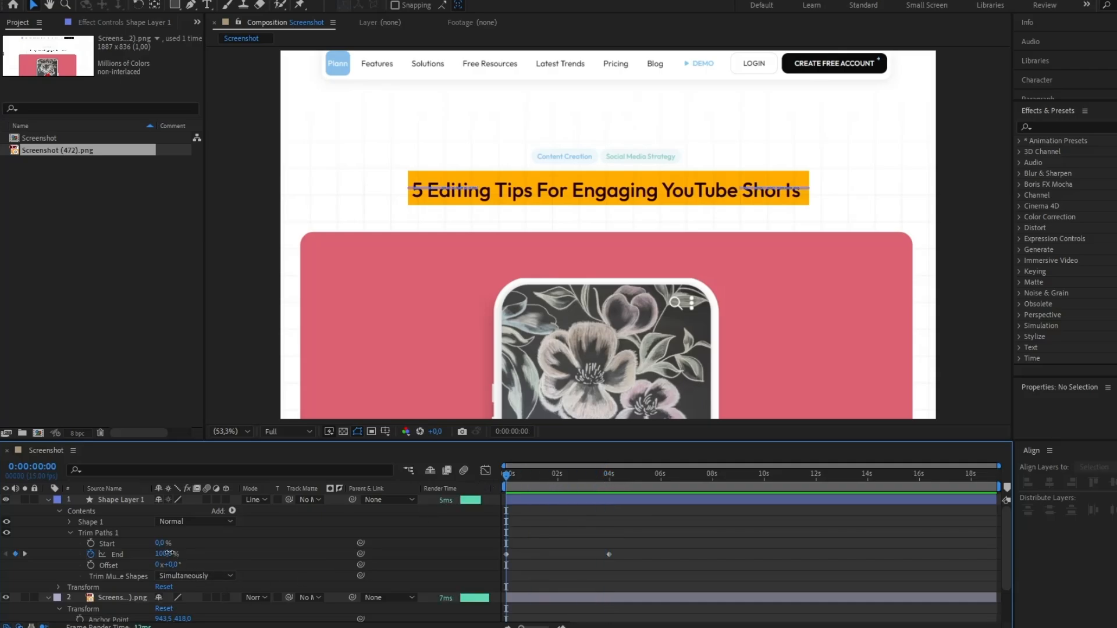
{"action": "left_click_drag", "start_coordinate": [167, 554], "coordinate": [105, 553]}
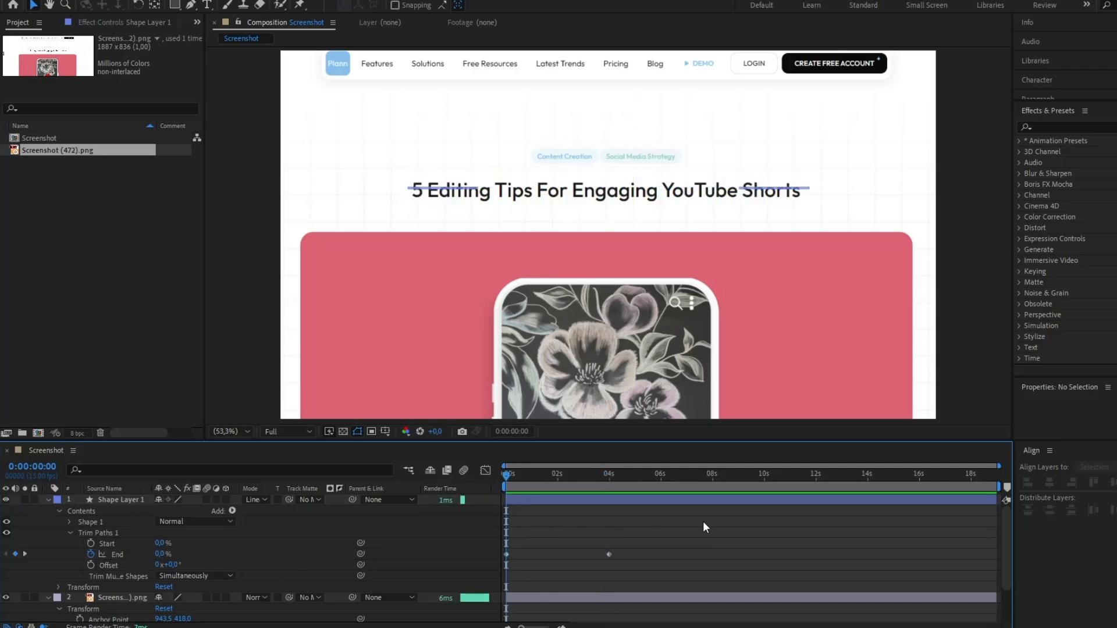
Step: Apply Easy Ease to both End keyframes of the Trim Paths animation
{"action": "left_click_drag", "start_coordinate": [669, 522], "coordinate": [490, 568]}
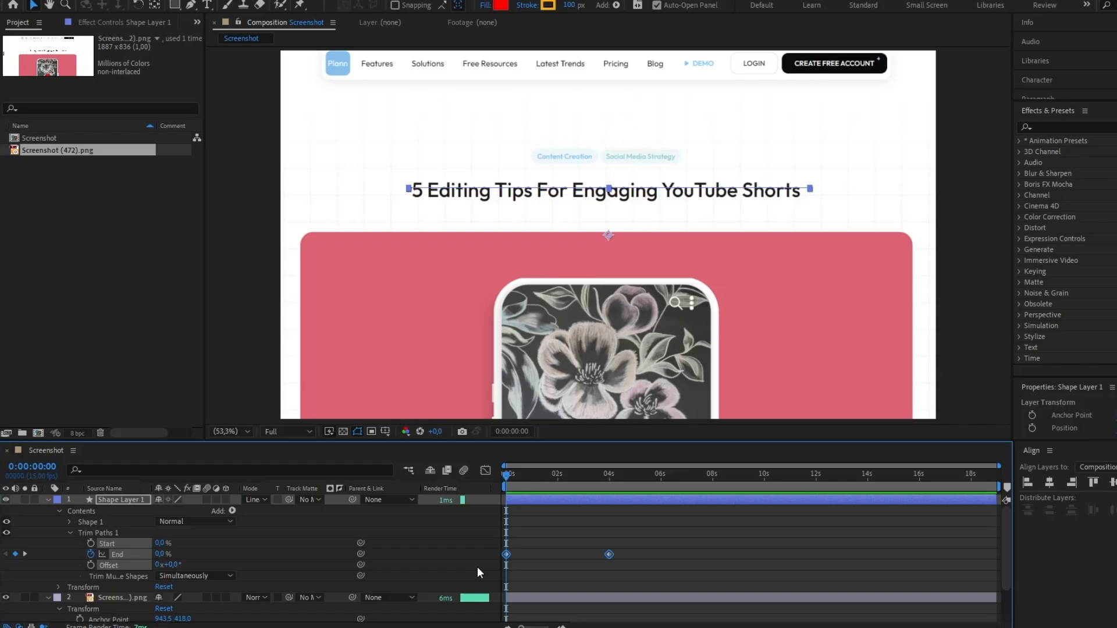
{"action": "key", "text": "F9"}
{"action": "left_click", "coordinate": [626, 518]}
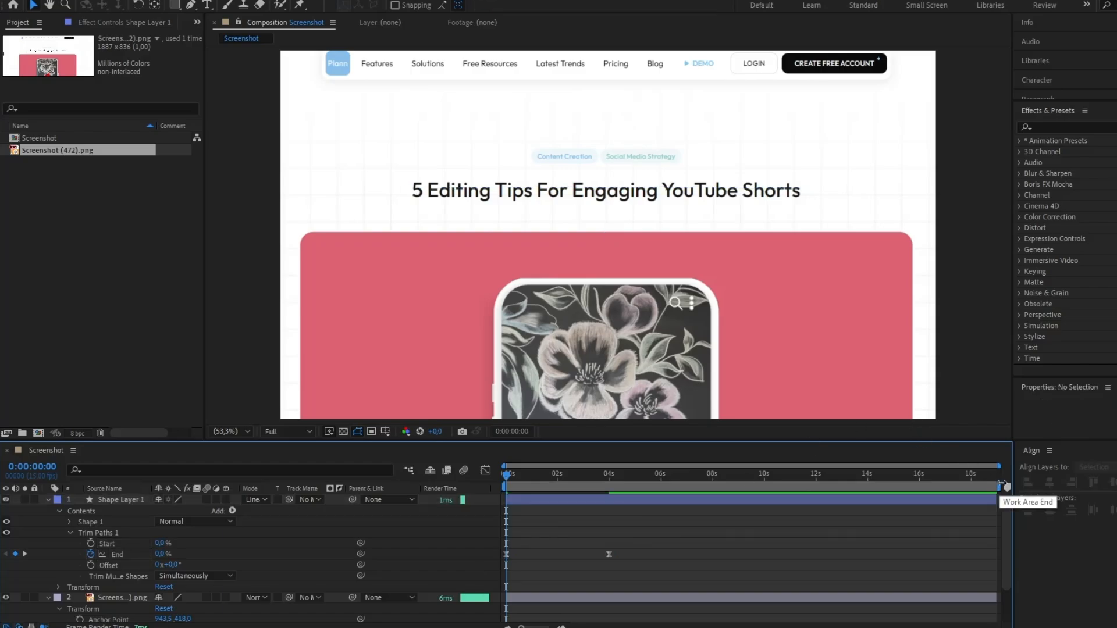
Step: Shorten the work area to end at about 4 seconds and preview the highlight animation
{"action": "left_click_drag", "start_coordinate": [1002, 484], "coordinate": [609, 484]}
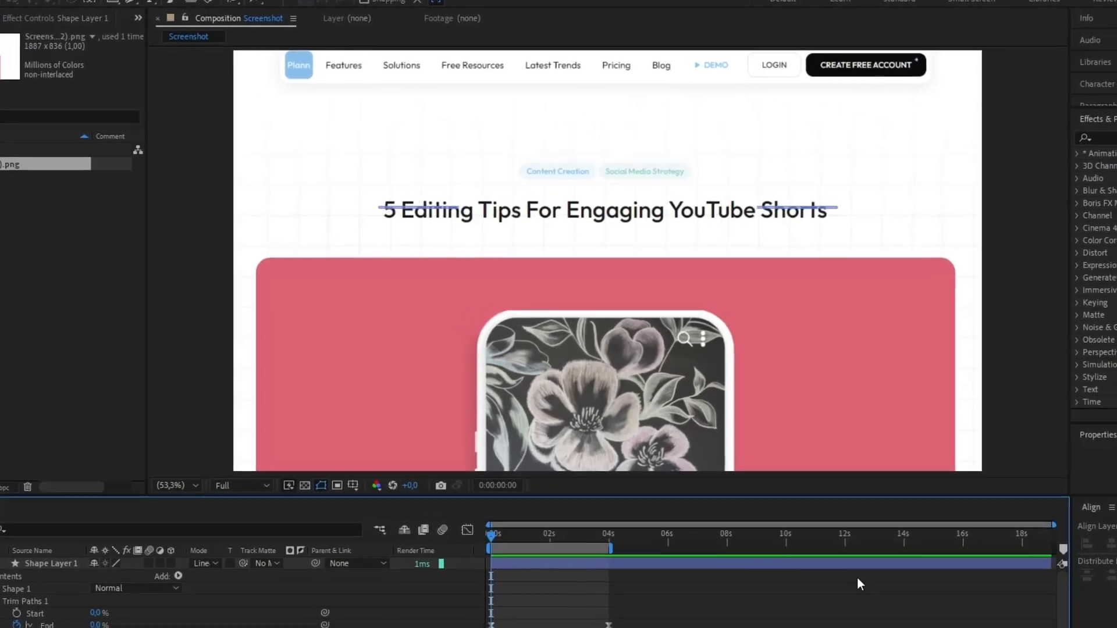
{"action": "key", "text": "space"}
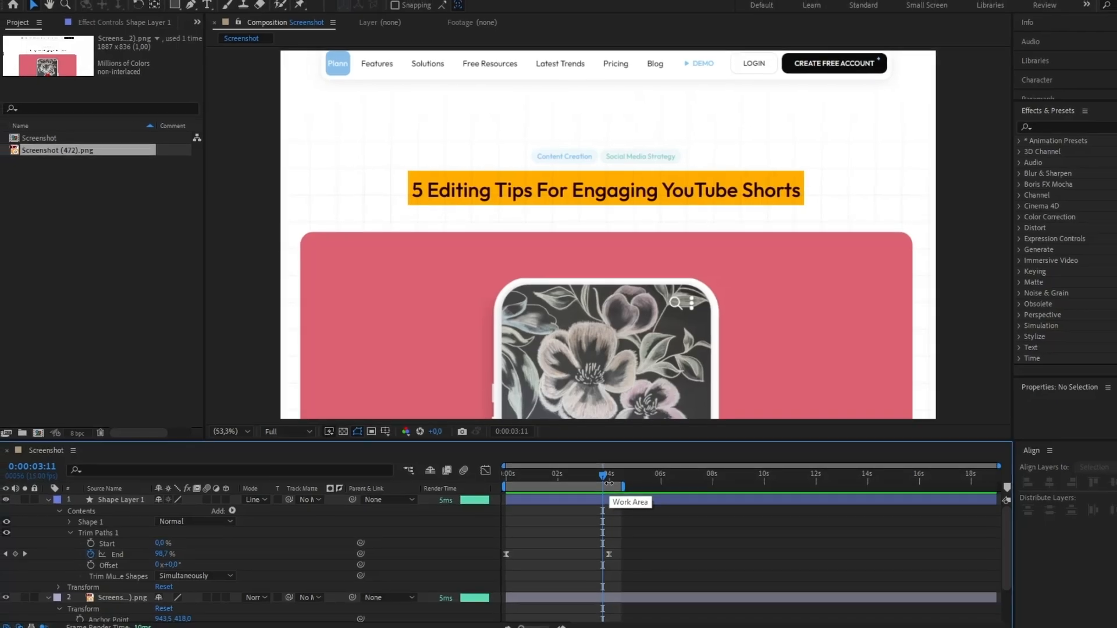
Step: Stretch the last End keyframe's ease handle in the Graph Editor far back towards the first keyframe and preview the animation
{"action": "left_click", "coordinate": [120, 554]}
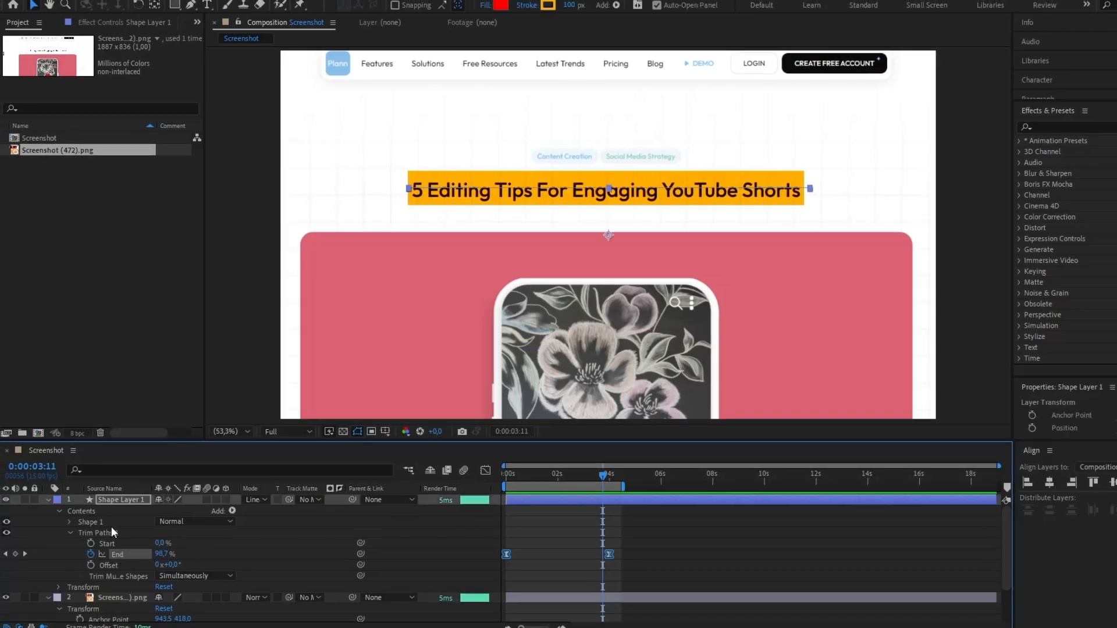
{"action": "left_click", "coordinate": [487, 469]}
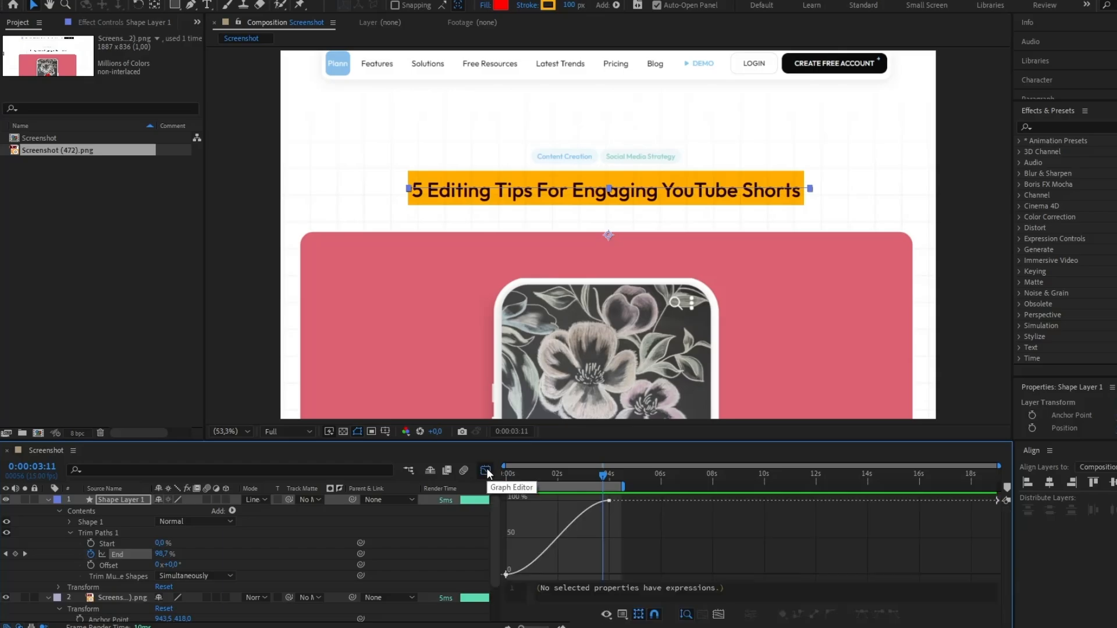
{"action": "left_click_drag", "start_coordinate": [804, 466], "coordinate": [718, 466]}
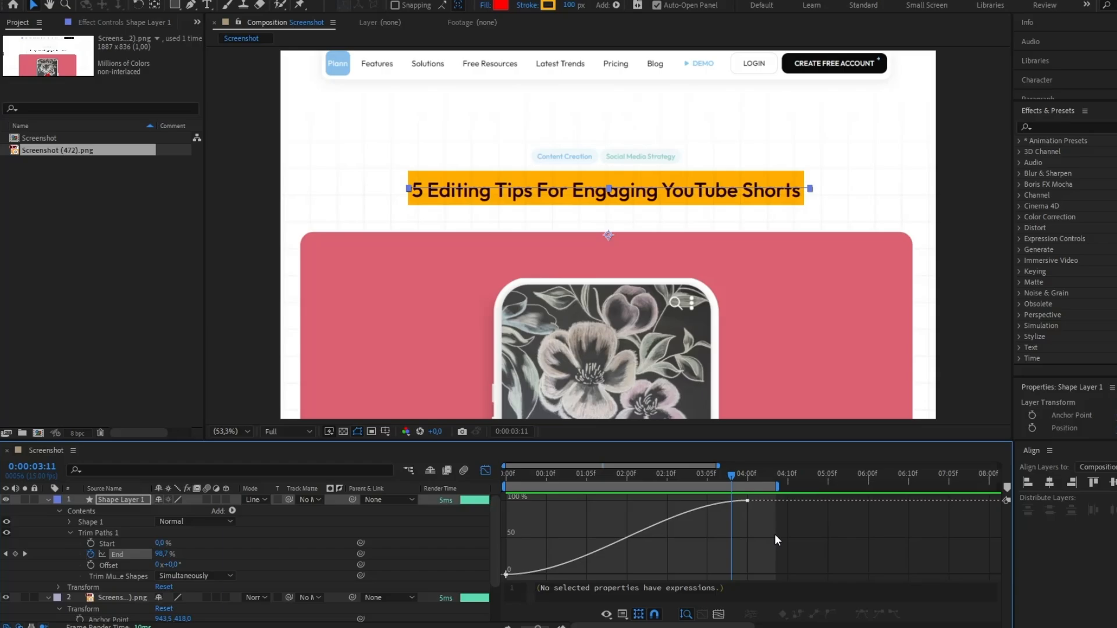
{"action": "left_click", "coordinate": [748, 502]}
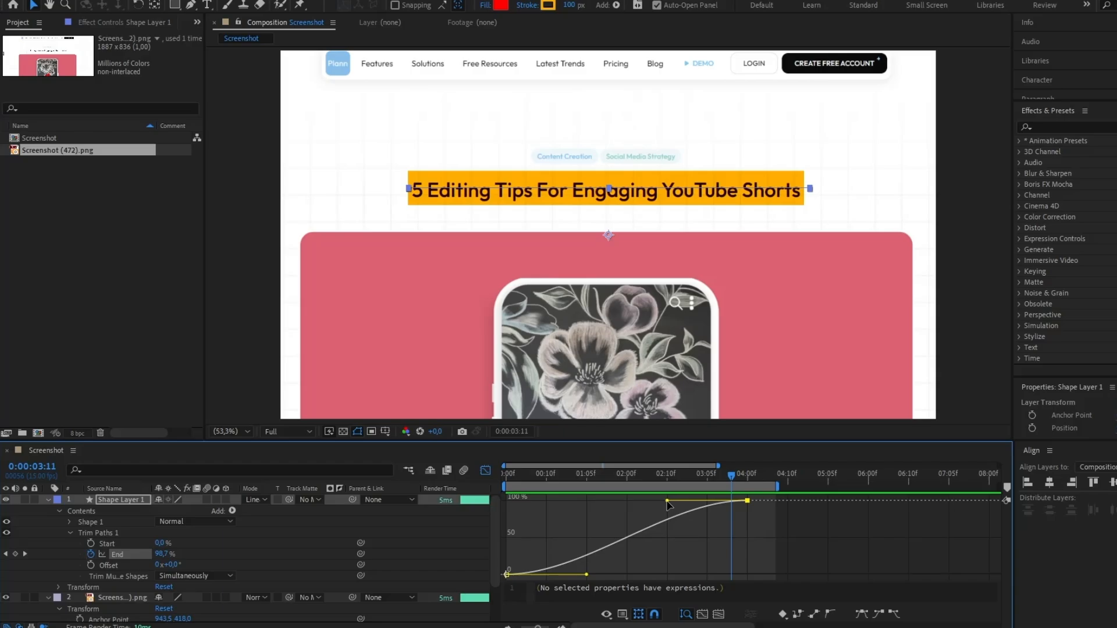
{"action": "left_click_drag", "start_coordinate": [667, 503], "coordinate": [537, 504]}
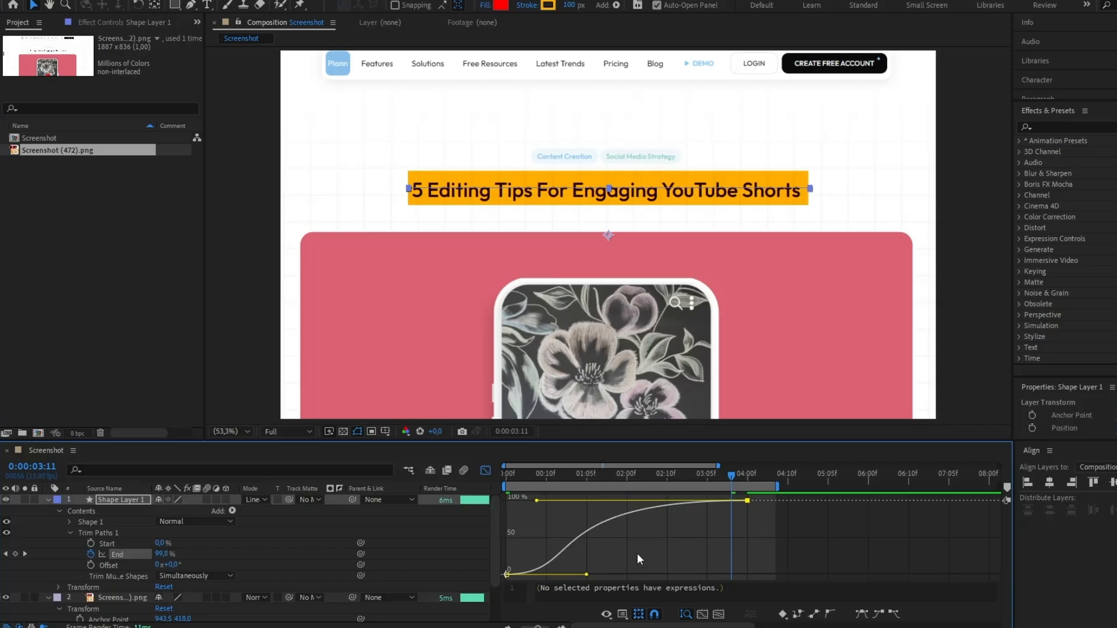
{"action": "left_click", "coordinate": [675, 539]}
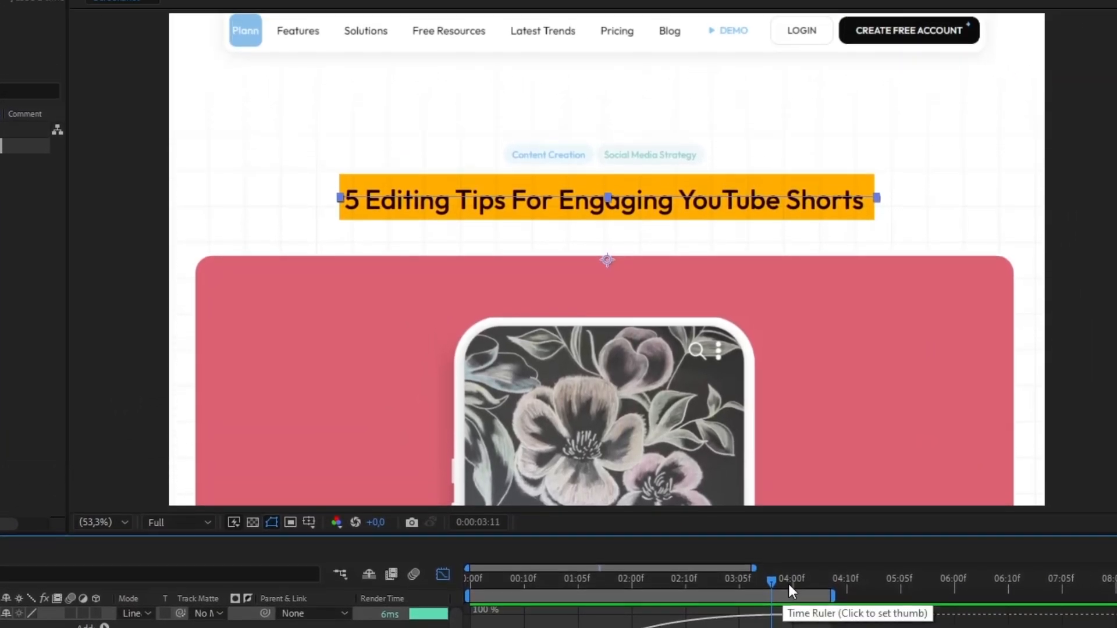
{"action": "key", "text": "space"}
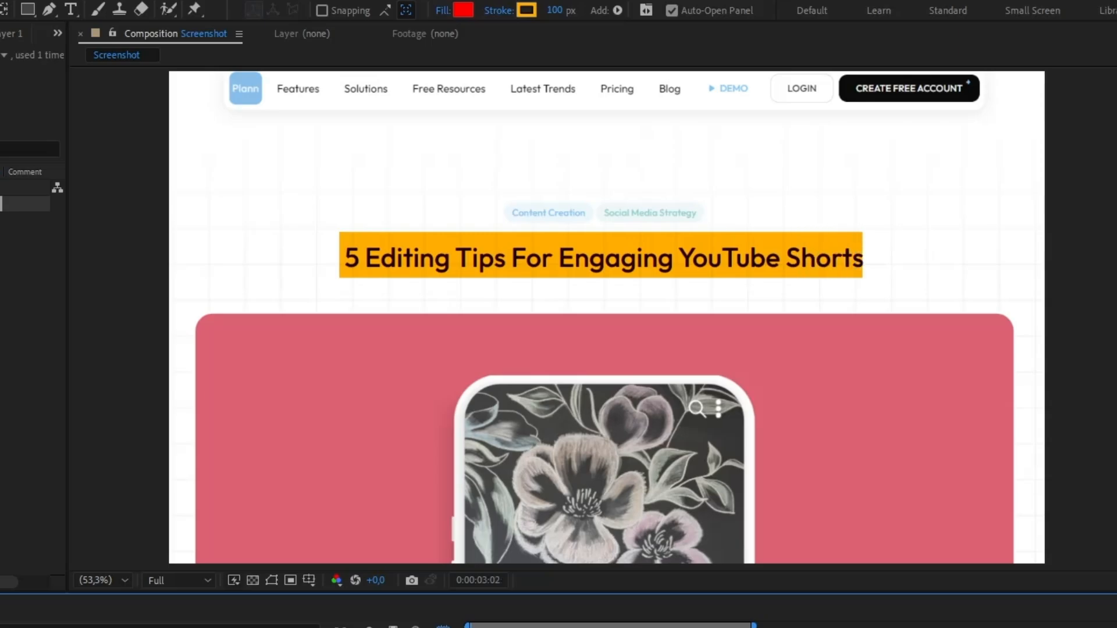
Step: Pre-compose the shape layer and the screenshot into a composition named screen and make it a 3D layer
{"action": "key", "text": "space"}
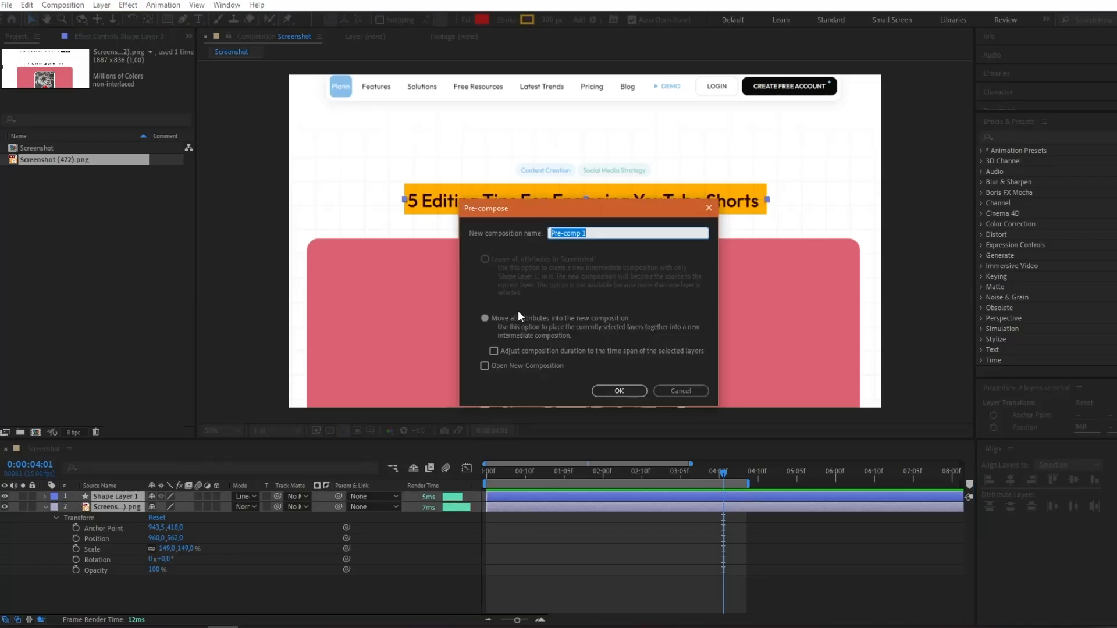
{"action": "type", "text": "screen"}
{"action": "left_click", "coordinate": [633, 391]}
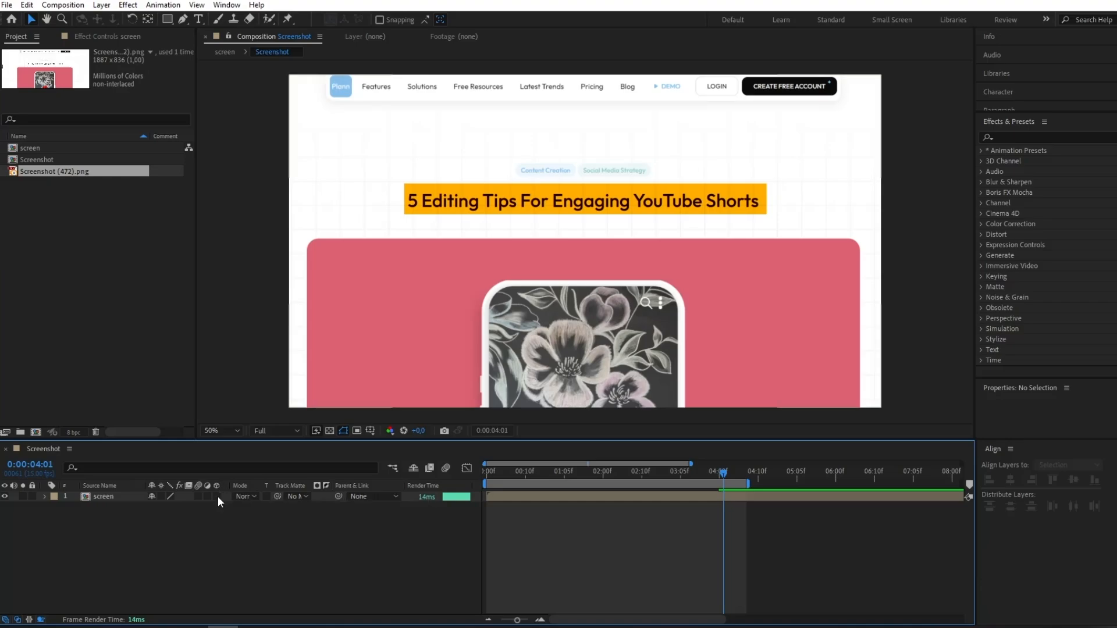
{"action": "left_click", "coordinate": [217, 497]}
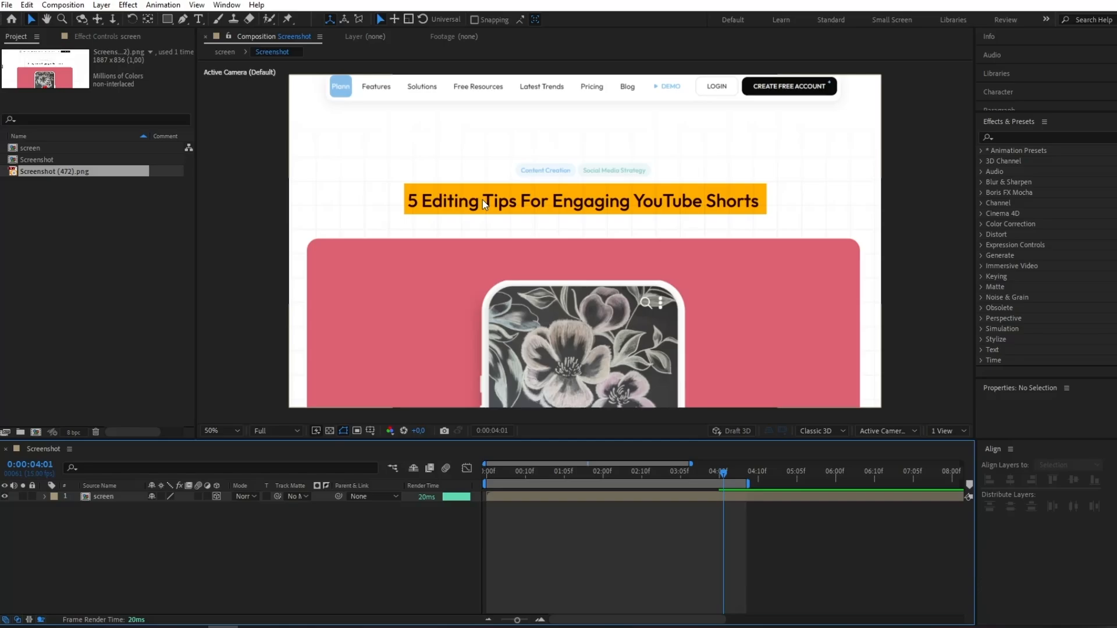
Step: Tilt the screen layer in 3D with X Rotation -14°, Y Rotation -20° and Z Rotation -3°
{"action": "left_click", "coordinate": [44, 496]}
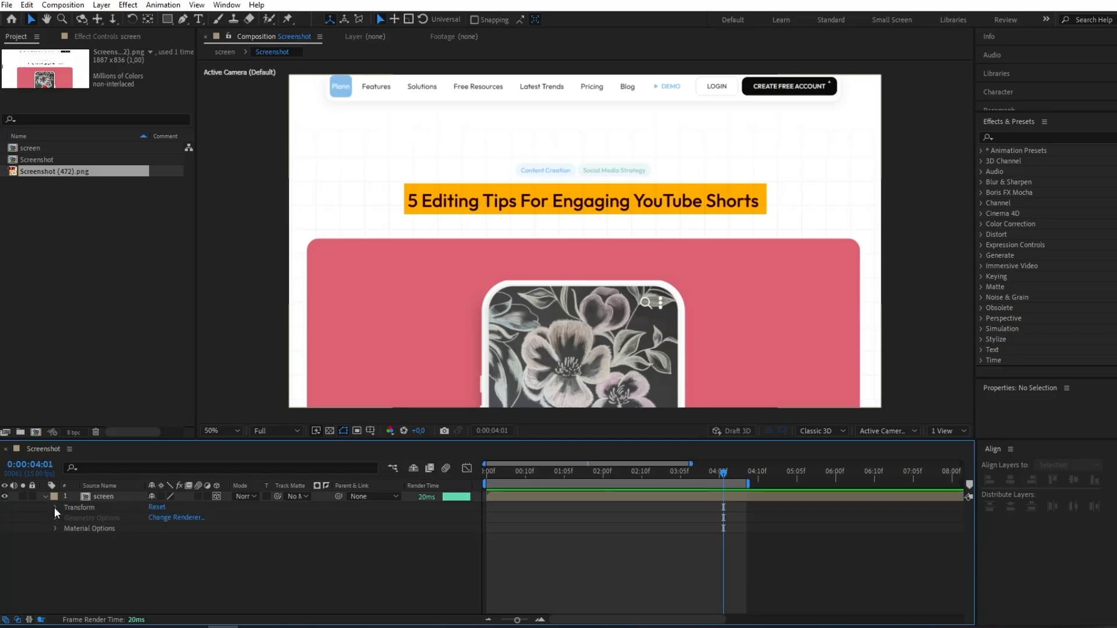
{"action": "left_click", "coordinate": [55, 507]}
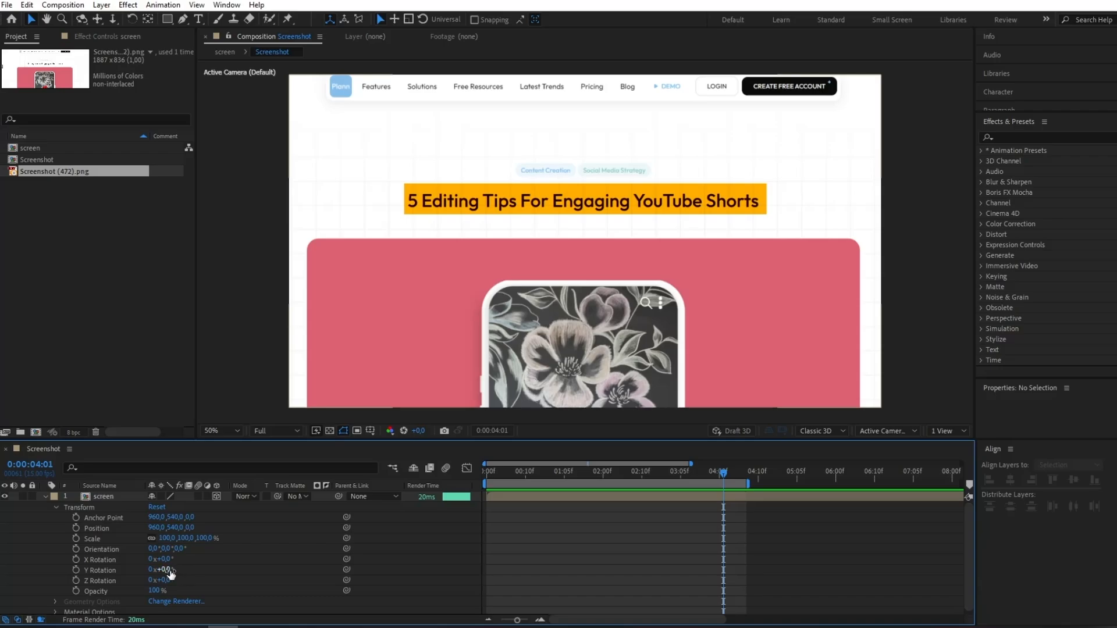
{"action": "left_click_drag", "start_coordinate": [170, 574], "coordinate": [155, 570]}
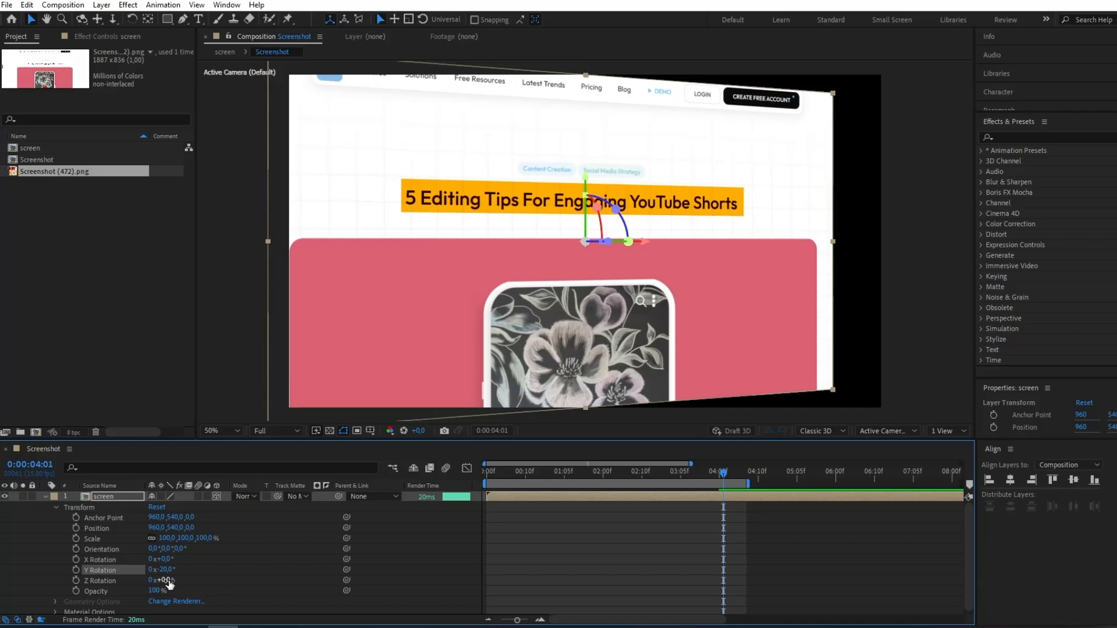
{"action": "left_click_drag", "start_coordinate": [169, 583], "coordinate": [156, 559]}
{"action": "left_click", "coordinate": [553, 450]}
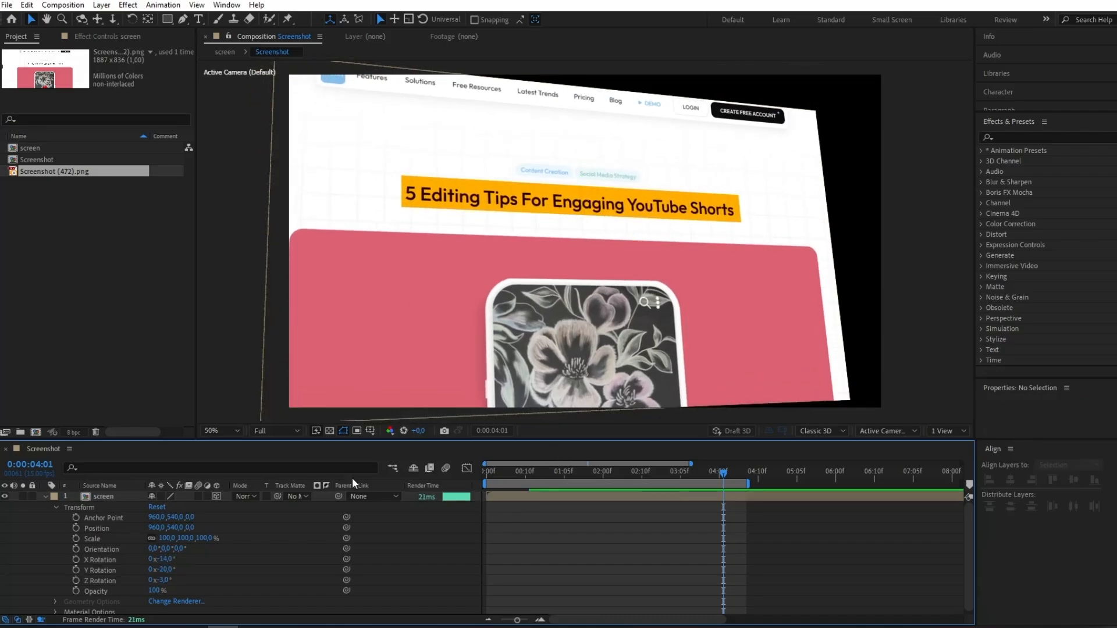
Step: Scale the screen layer up to 163% and set its Y position to 711
{"action": "left_click_drag", "start_coordinate": [499, 480], "coordinate": [449, 474]}
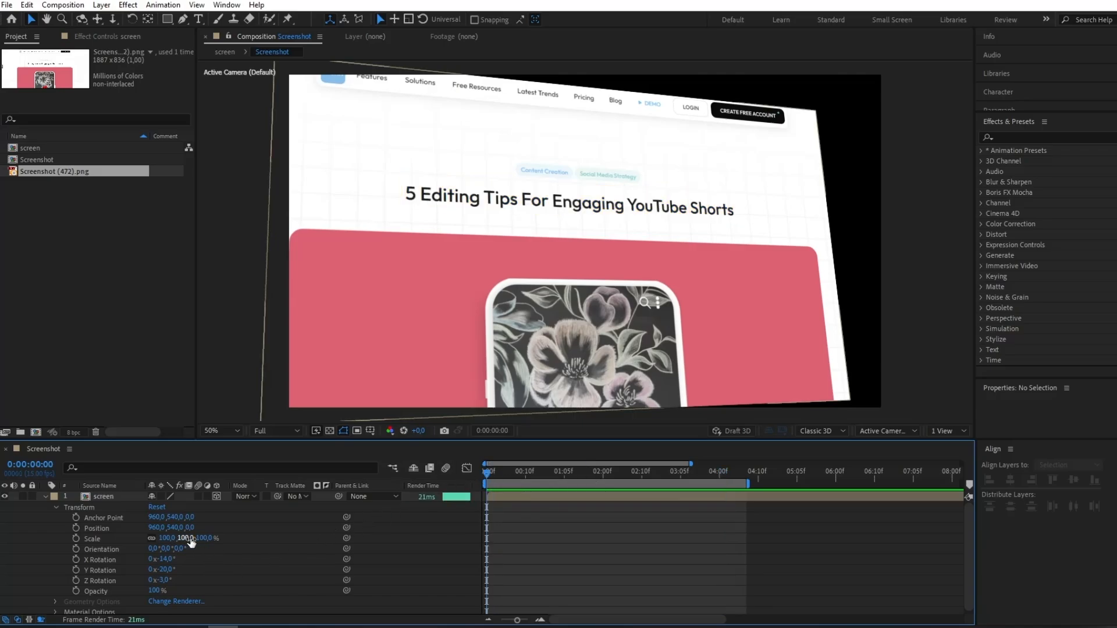
{"action": "left_click_drag", "start_coordinate": [192, 541], "coordinate": [211, 537]}
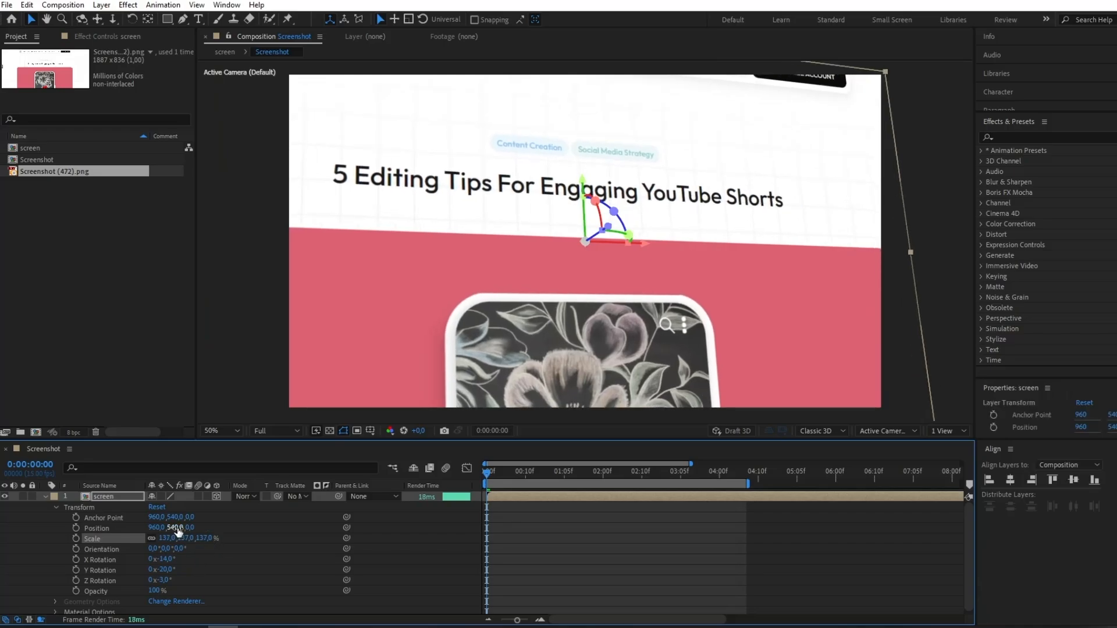
{"action": "left_click_drag", "start_coordinate": [177, 531], "coordinate": [271, 535]}
{"action": "left_click_drag", "start_coordinate": [187, 540], "coordinate": [202, 540]}
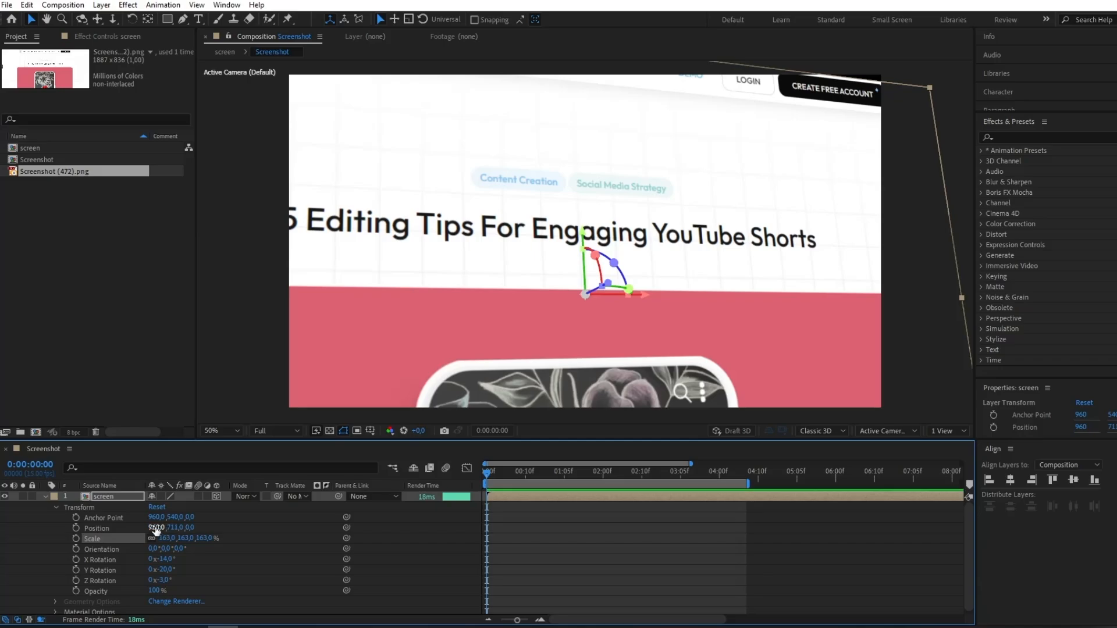
Step: Add a Position keyframe to the screen layer at 0 seconds with the X position at 1524
{"action": "left_click_drag", "start_coordinate": [156, 528], "coordinate": [566, 524]}
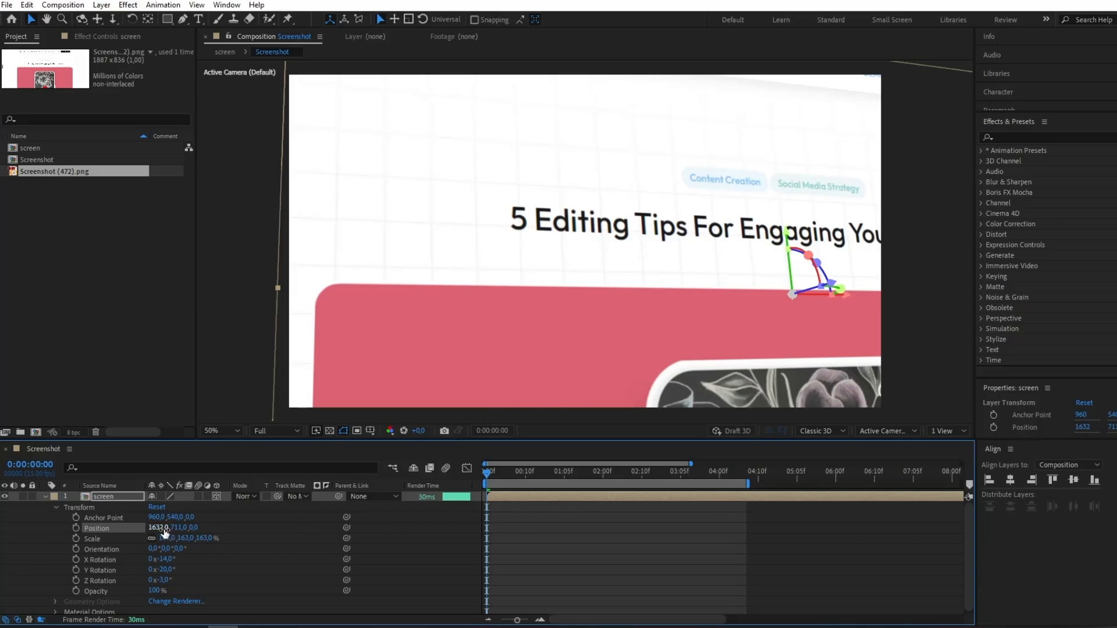
{"action": "left_click_drag", "start_coordinate": [163, 528], "coordinate": [8, 591]}
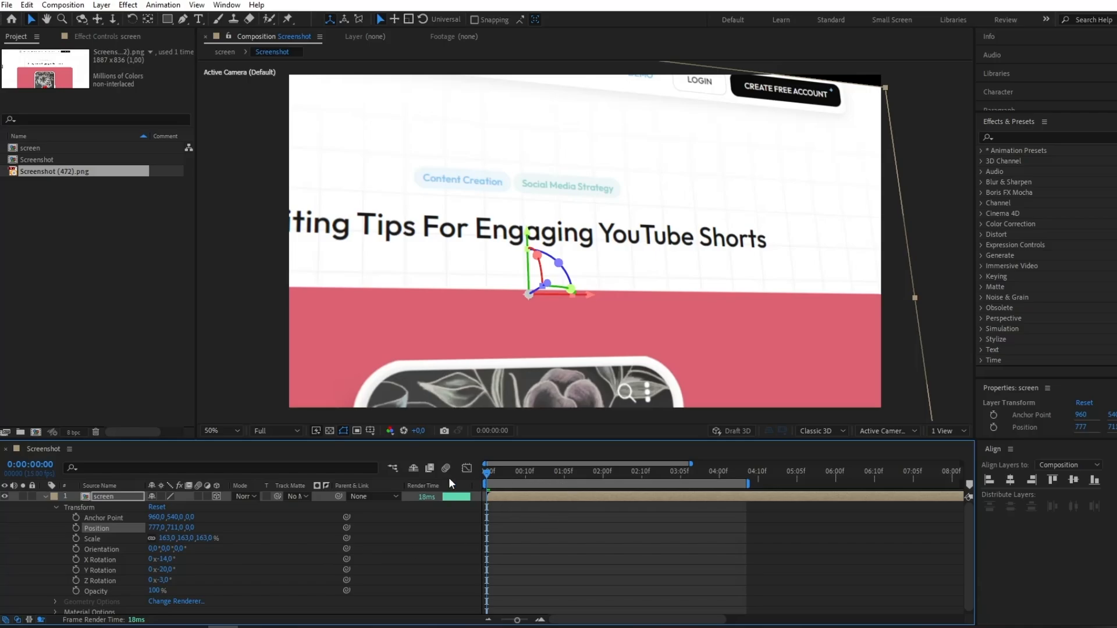
{"action": "left_click", "coordinate": [75, 528]}
{"action": "left_click_drag", "start_coordinate": [156, 527], "coordinate": [564, 482]}
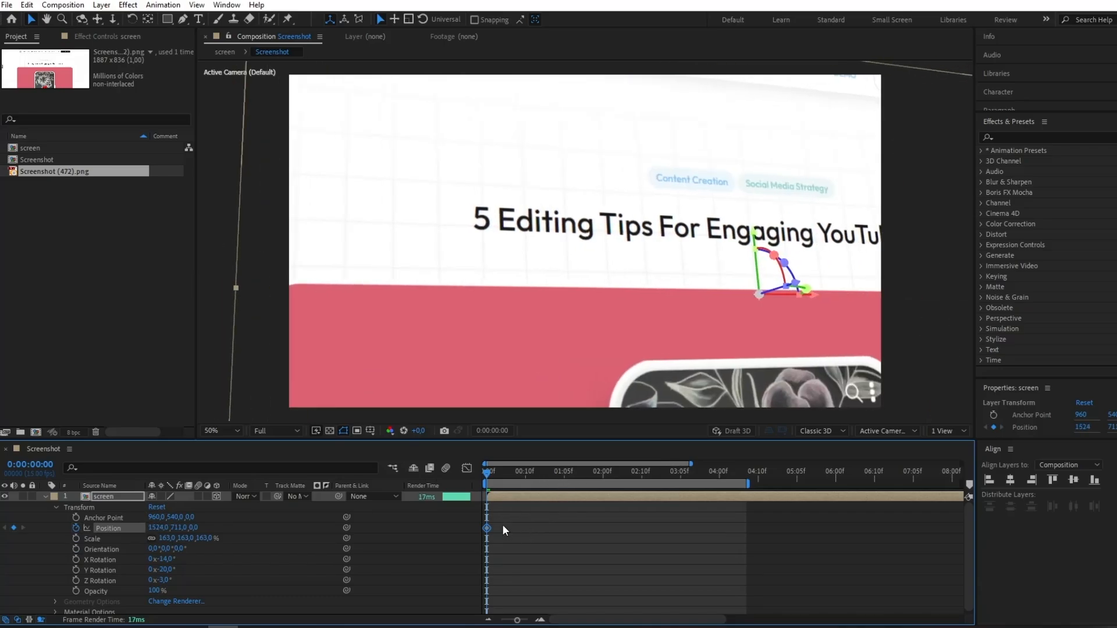
Step: Add a second Position keyframe at 4 seconds with the X position at 668
{"action": "left_click_drag", "start_coordinate": [490, 473], "coordinate": [720, 488]}
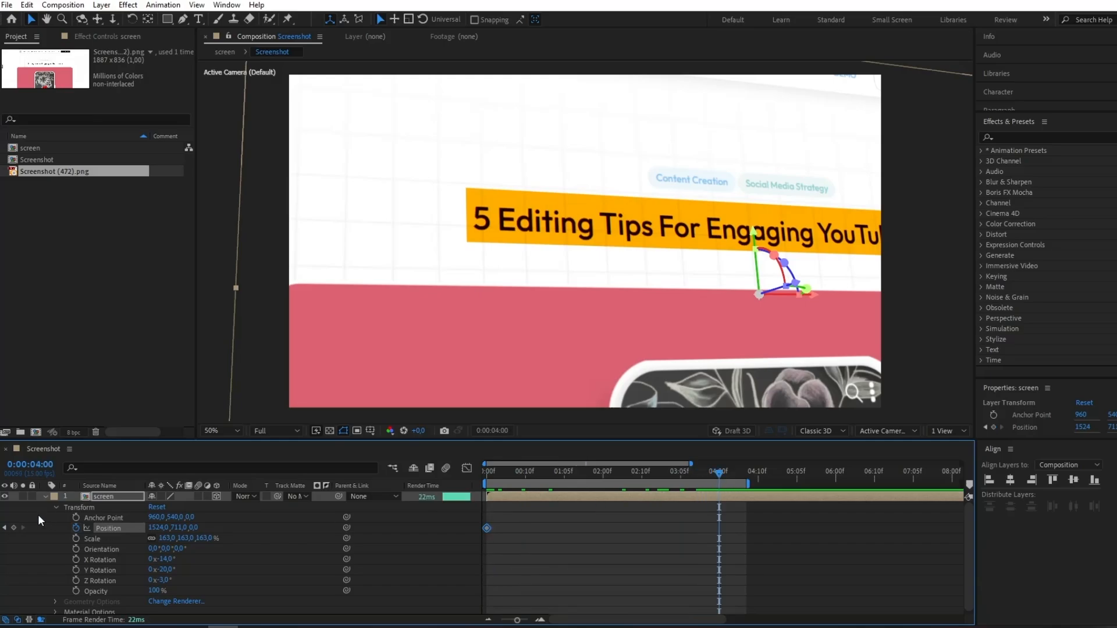
{"action": "left_click", "coordinate": [14, 528]}
{"action": "left_click_drag", "start_coordinate": [164, 528], "coordinate": [1, 582]}
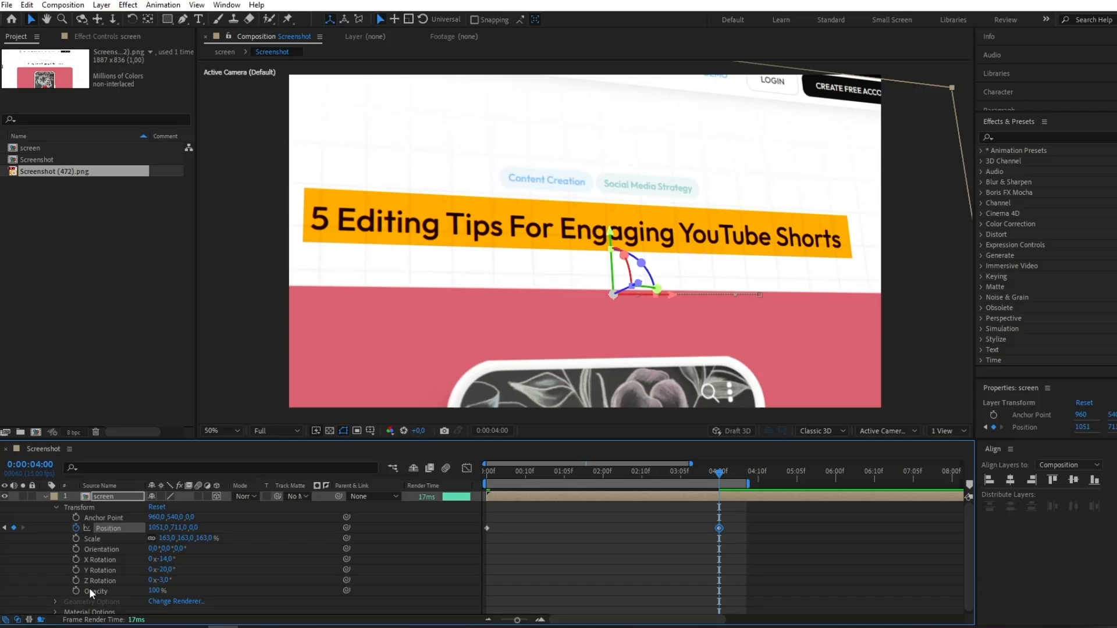
{"action": "left_click_drag", "start_coordinate": [157, 531], "coordinate": [0, 562]}
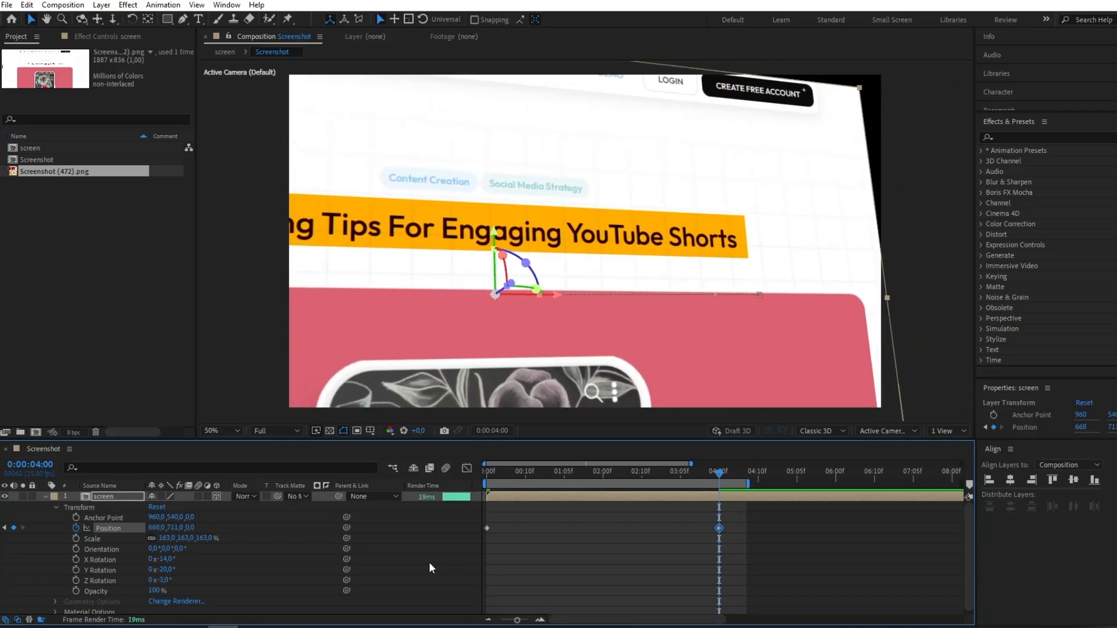
Step: Keyframe the screen layer's Scale from 163% at 0 seconds to 219% at 4 seconds
{"action": "left_click", "coordinate": [76, 539]}
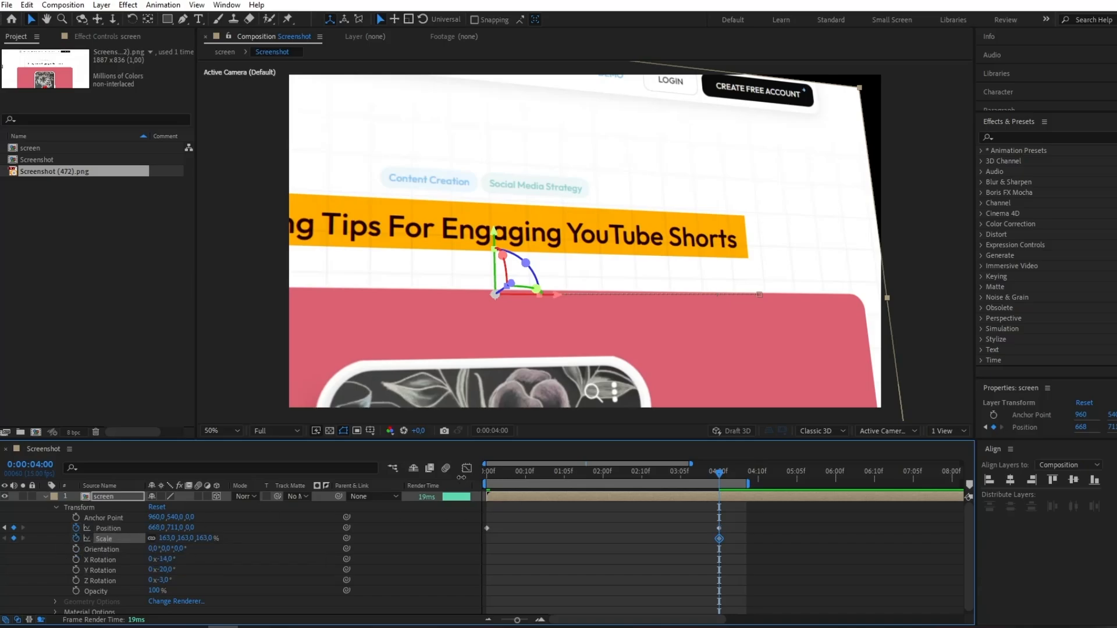
{"action": "key", "text": "Home"}
{"action": "left_click", "coordinate": [13, 538]}
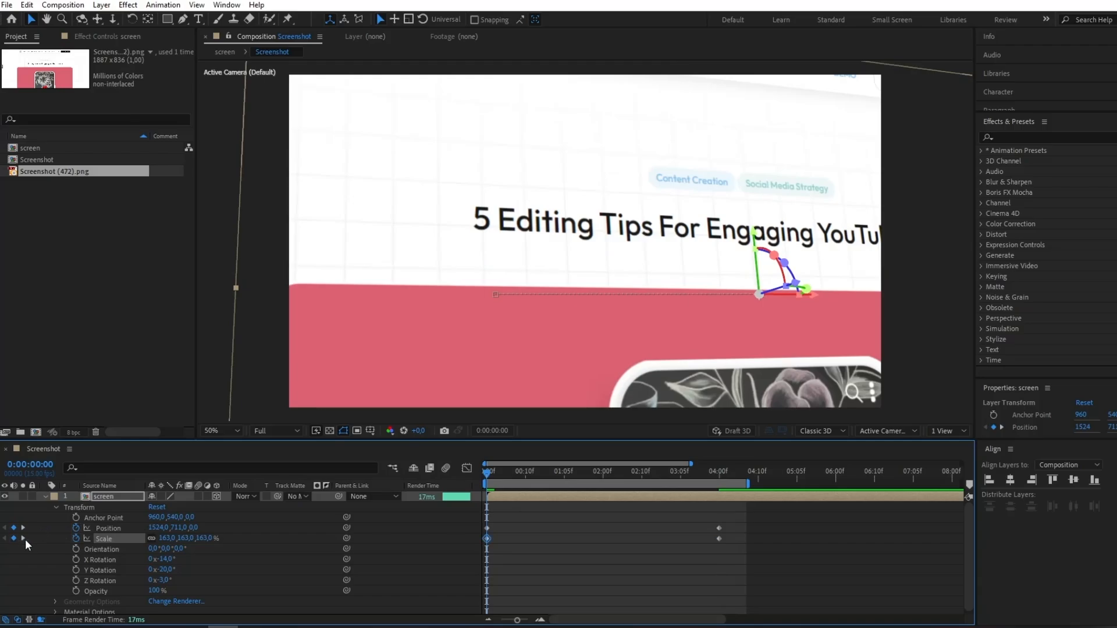
{"action": "left_click", "coordinate": [23, 538]}
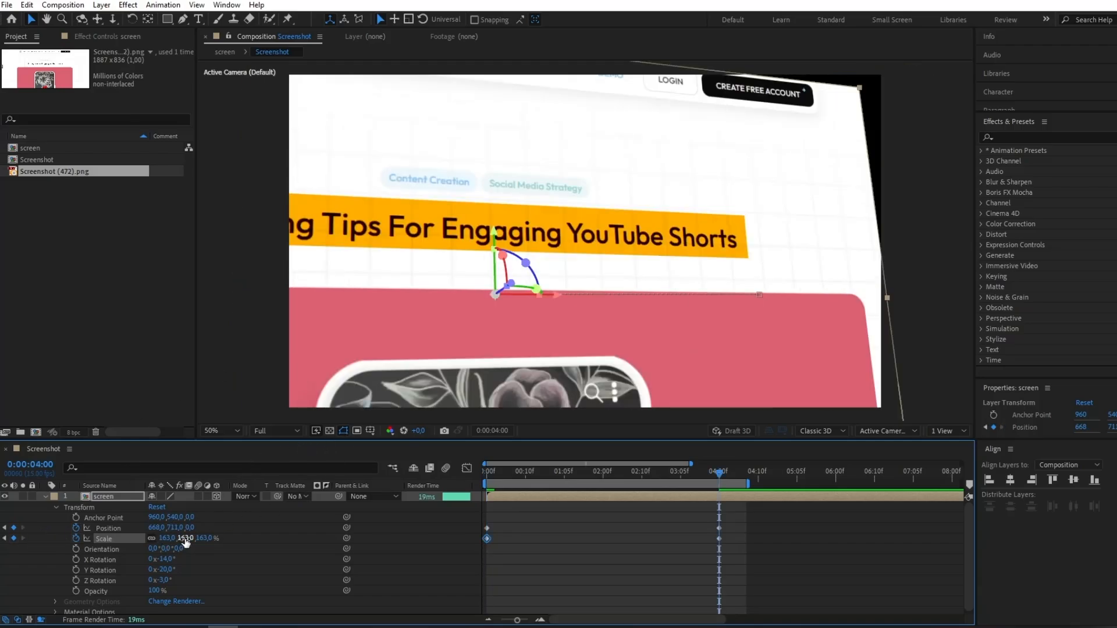
{"action": "left_click_drag", "start_coordinate": [185, 541], "coordinate": [221, 540]}
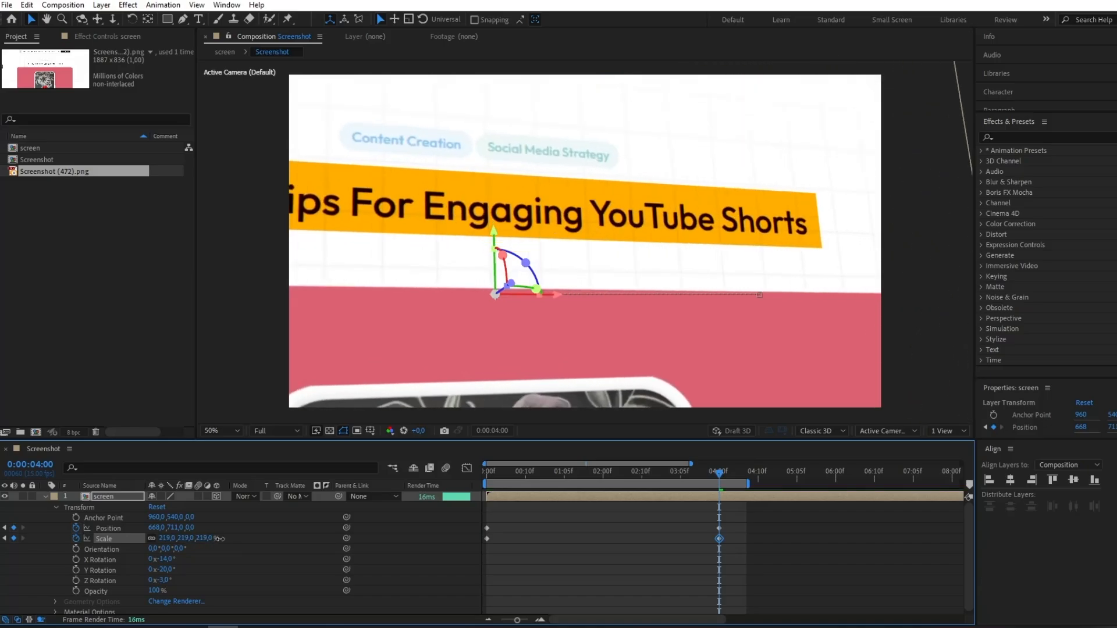
{"action": "left_click", "coordinate": [867, 554]}
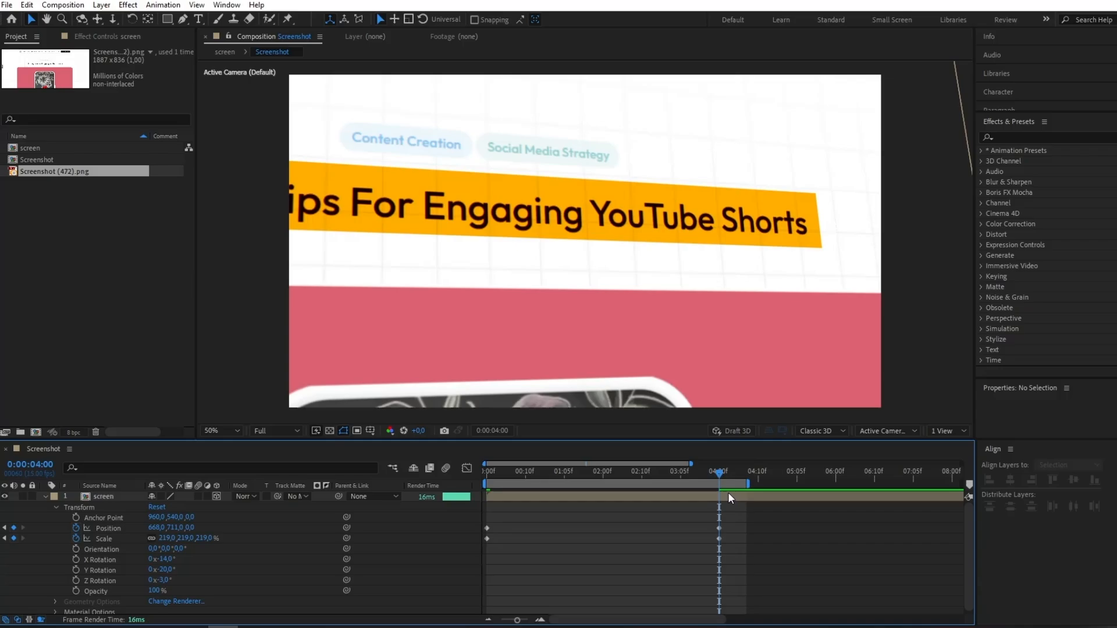
Step: Preview the combined highlight and camera-like move from the start of the composition
{"action": "left_click_drag", "start_coordinate": [726, 472], "coordinate": [462, 446]}
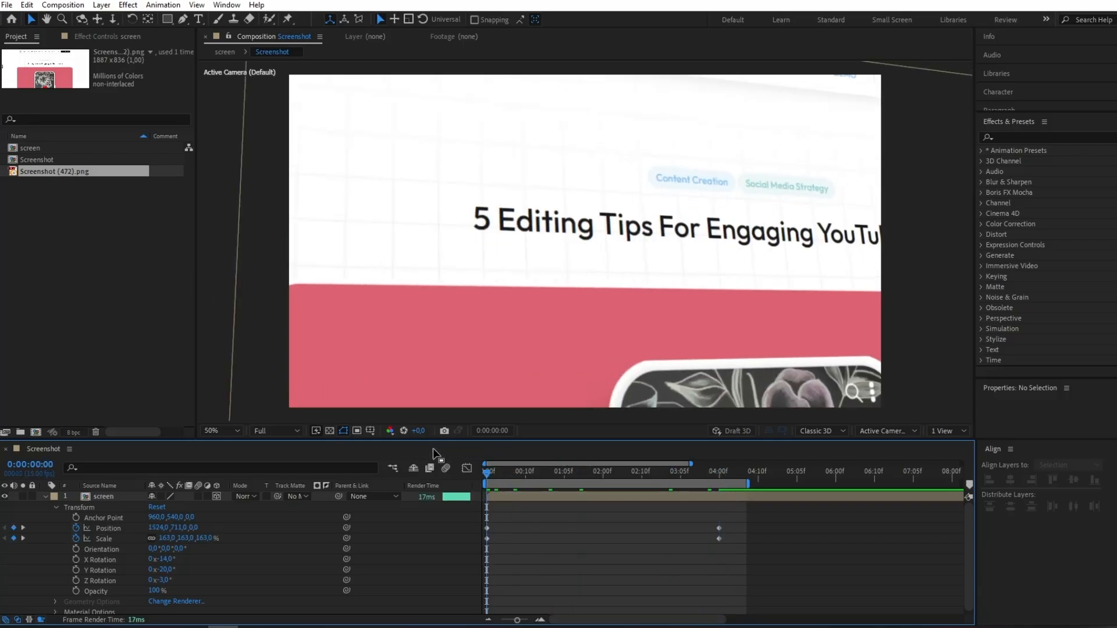
{"action": "key", "text": "space"}
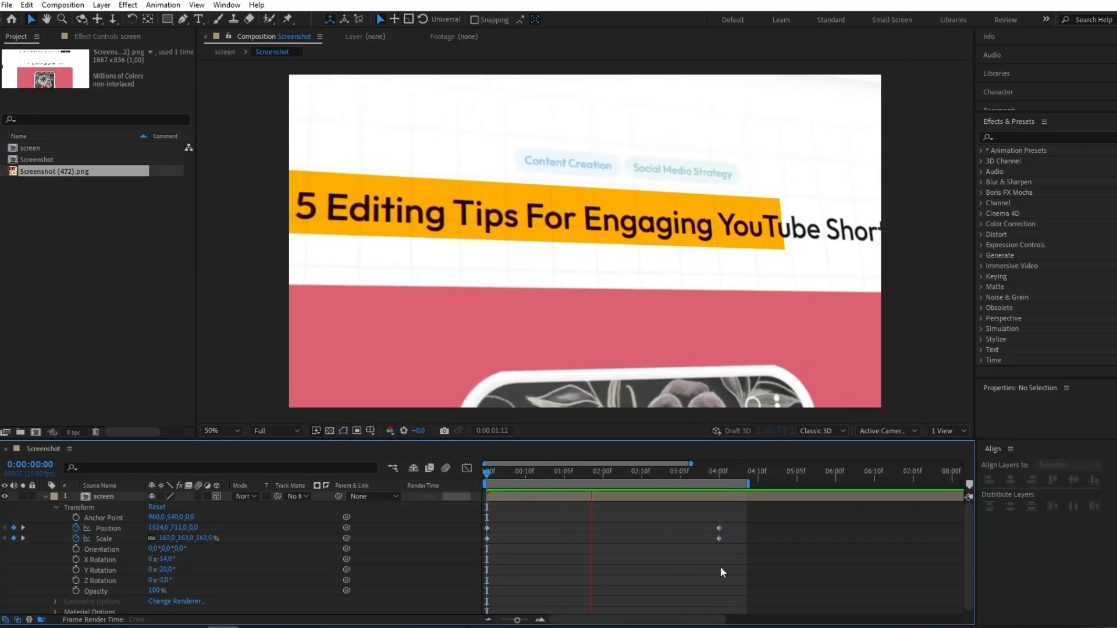
{"action": "key", "text": "space"}
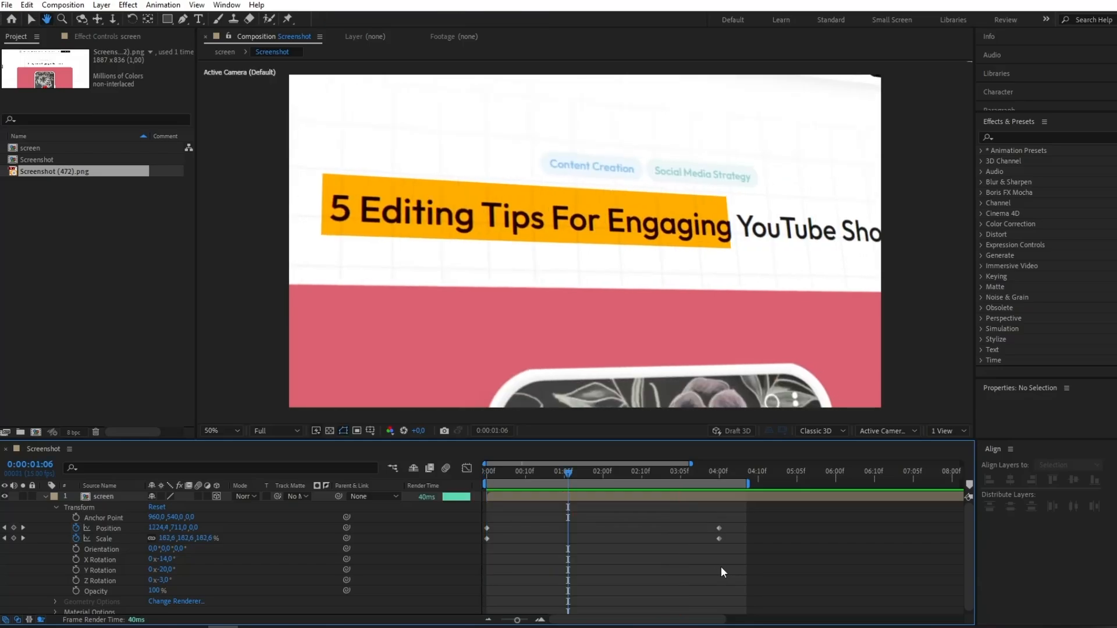